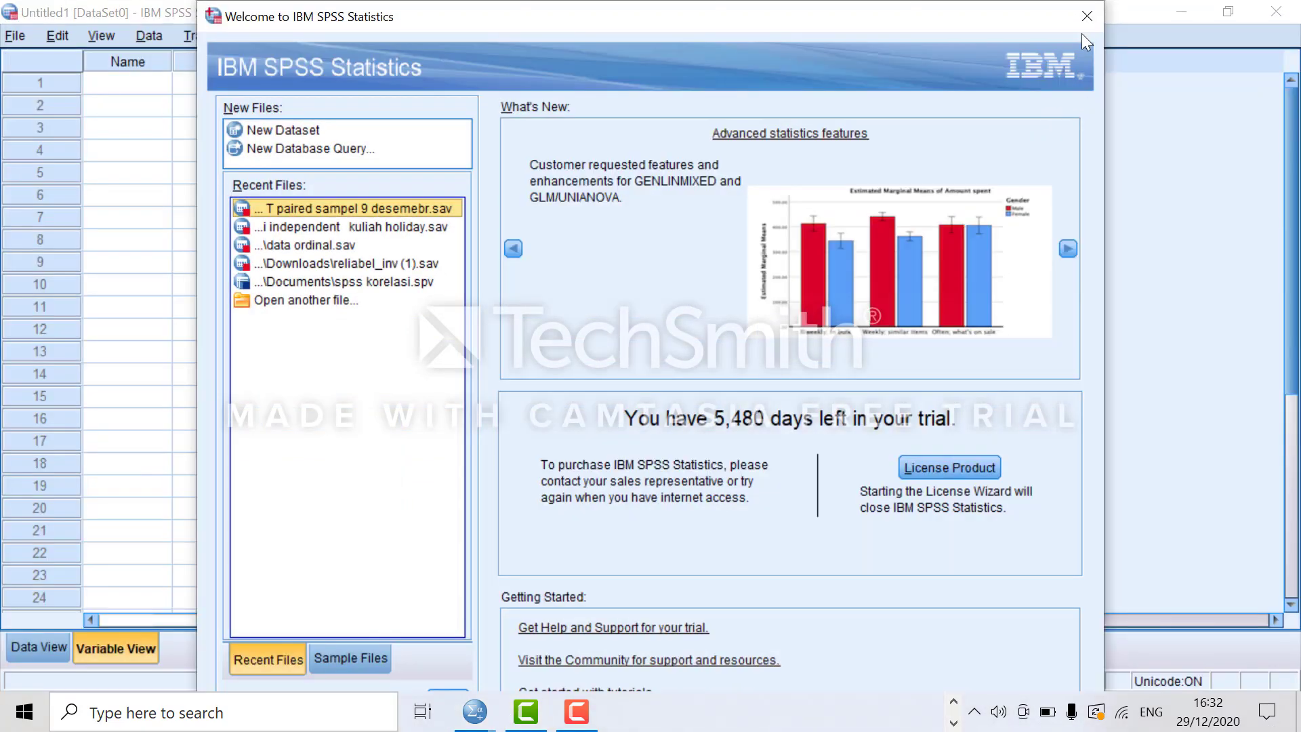
- Define the variables nama, kedisiplinan and prestasi_bel, and widen the prestasi_bel column in the data grid to fit its name
left_click(1086, 16)
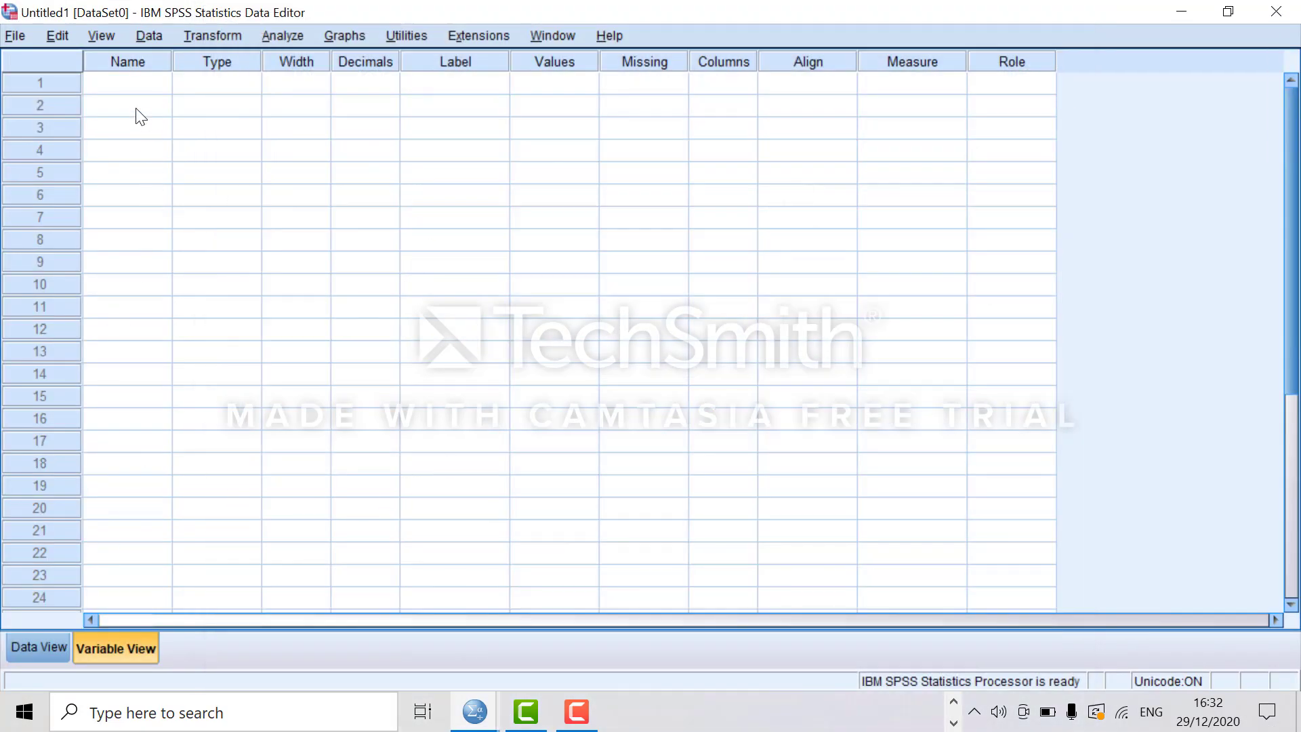
left_click(128, 83)
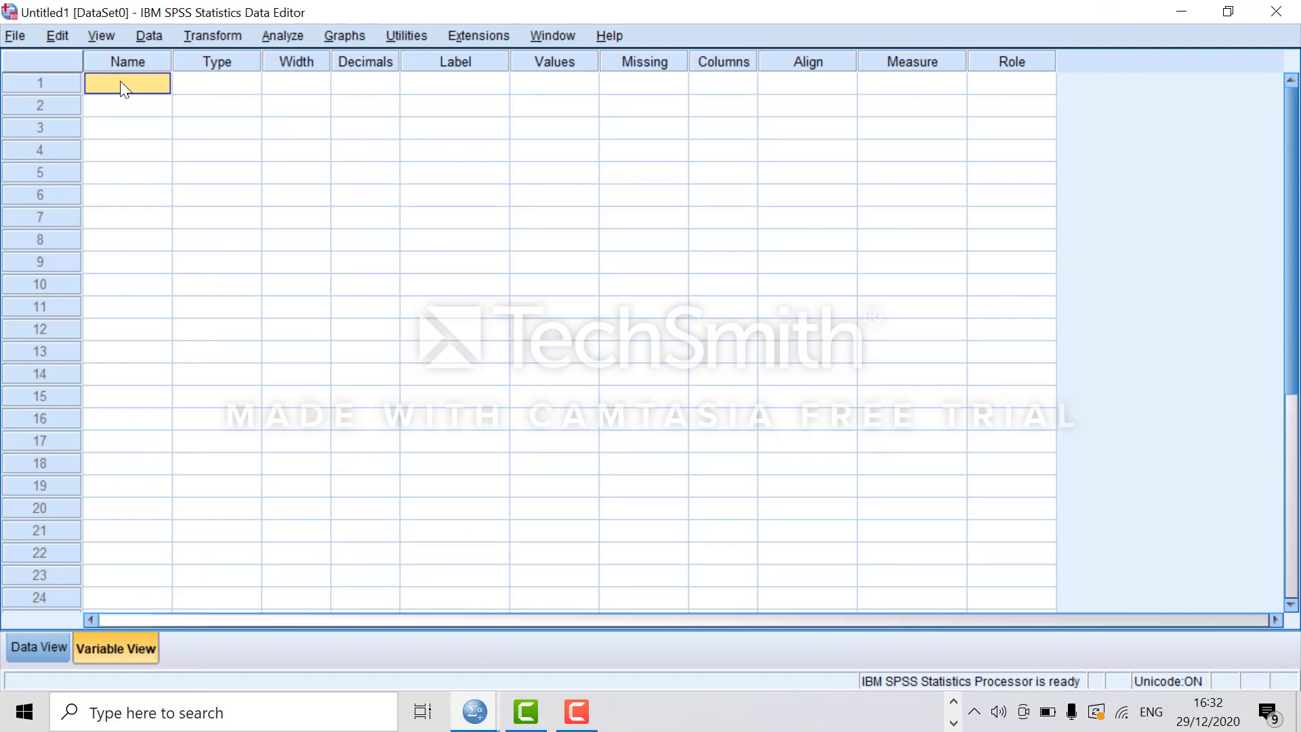
type("nama")
left_click(111, 116)
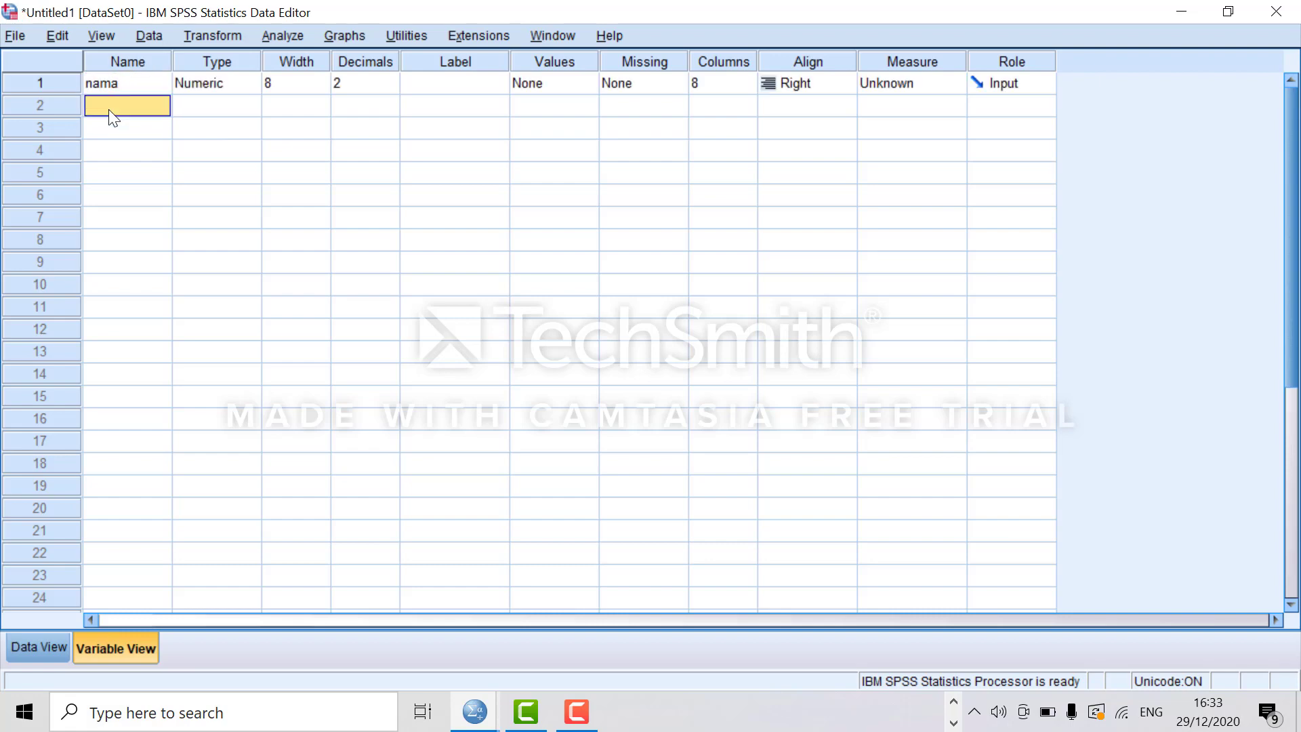
type("kedisiplinan")
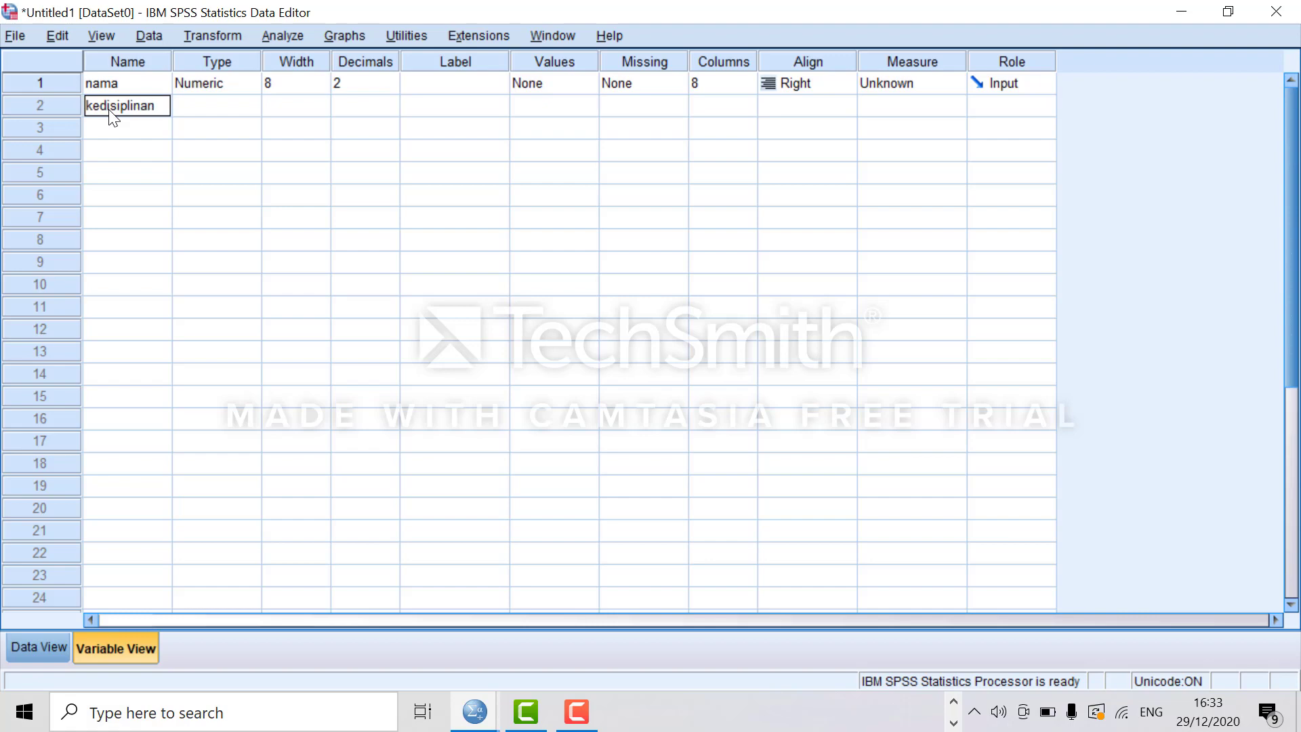
left_click(112, 143)
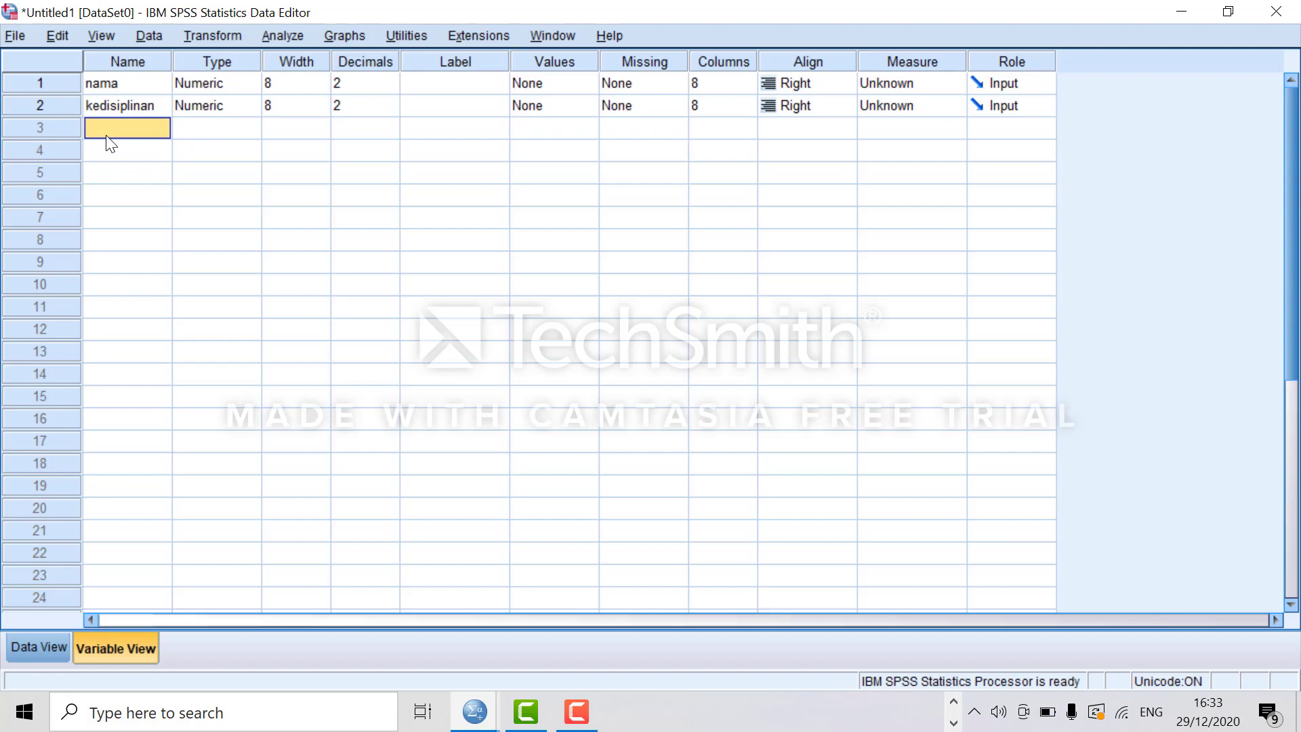
type("prestasi_bel")
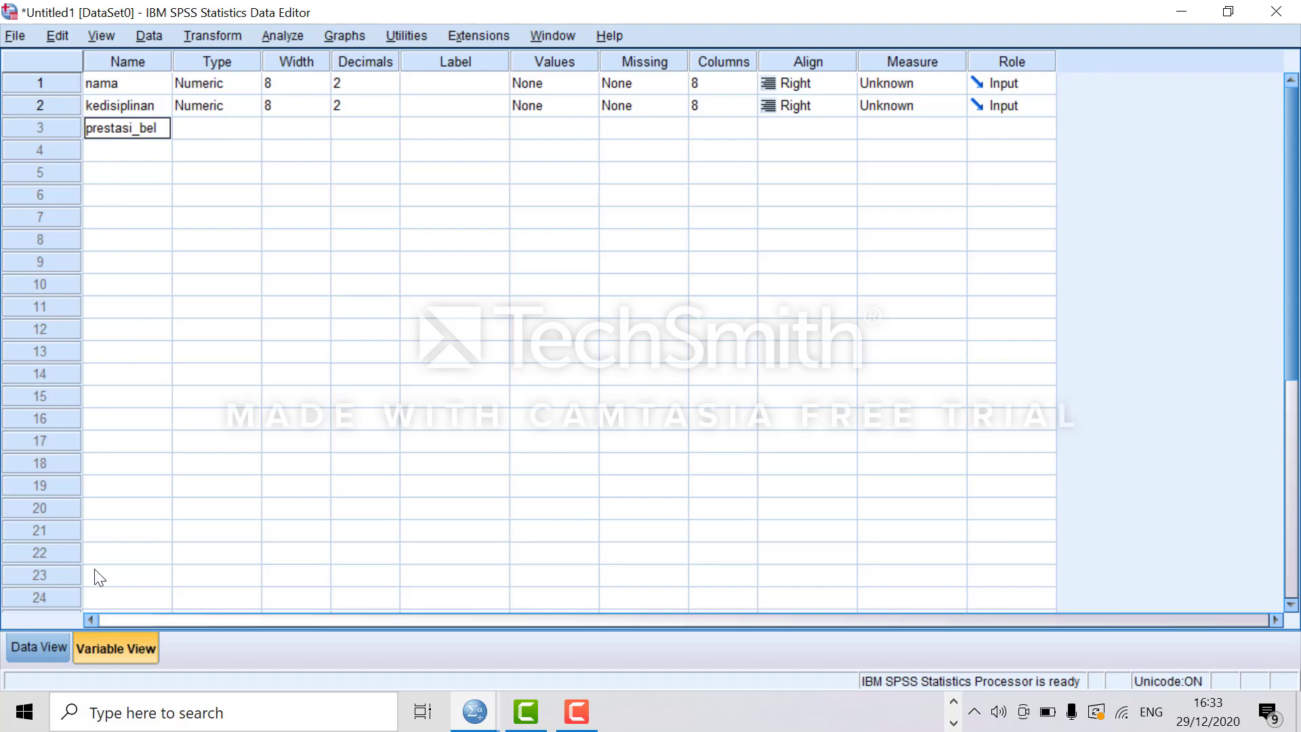
left_click(47, 647)
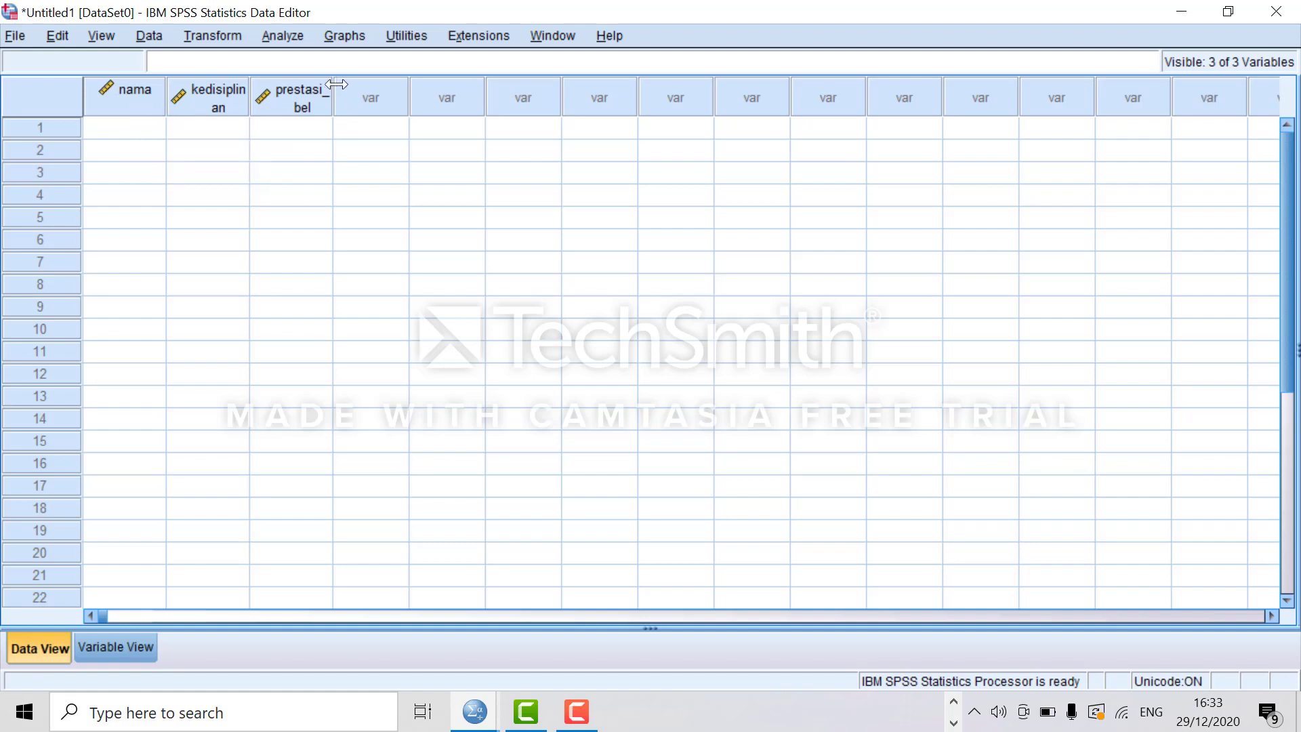
left_click_drag(336, 84, 355, 85)
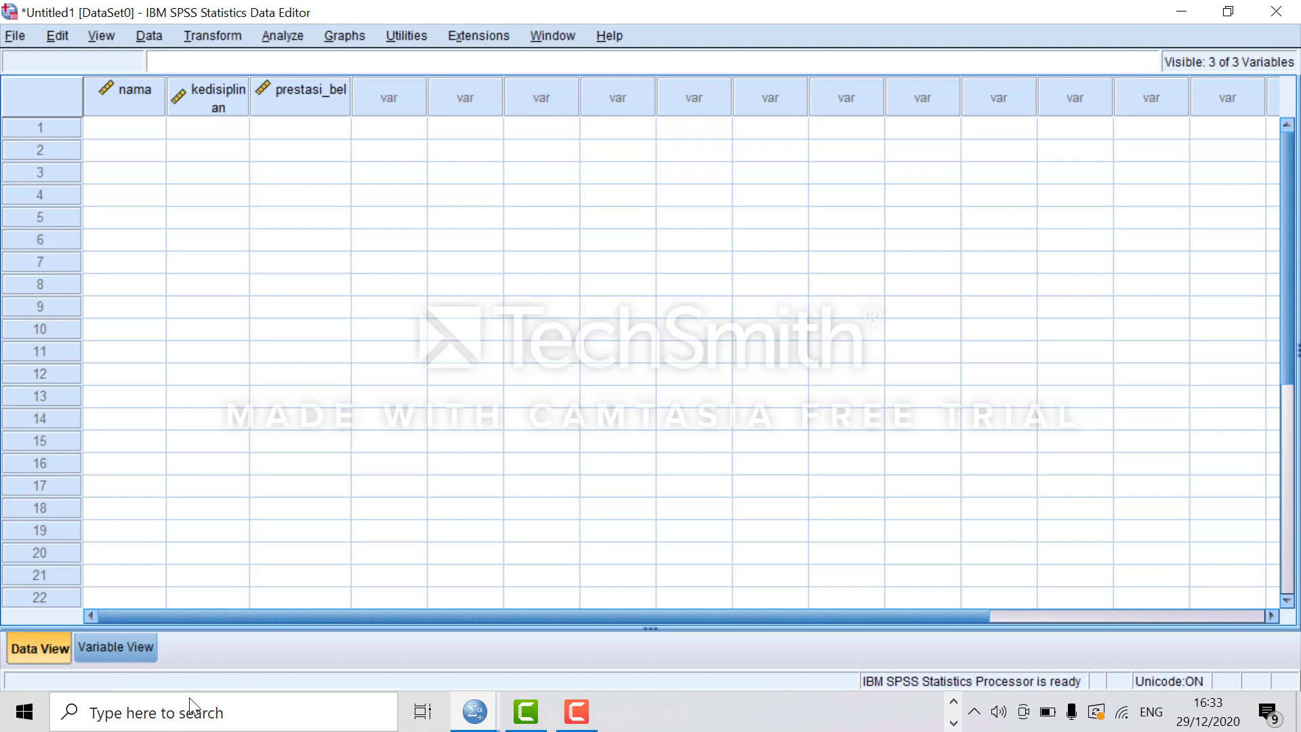
- Switch to the Excel workbook Book1 and copy the numbers 1 to 15 in cells A2:A16
left_click(954, 705)
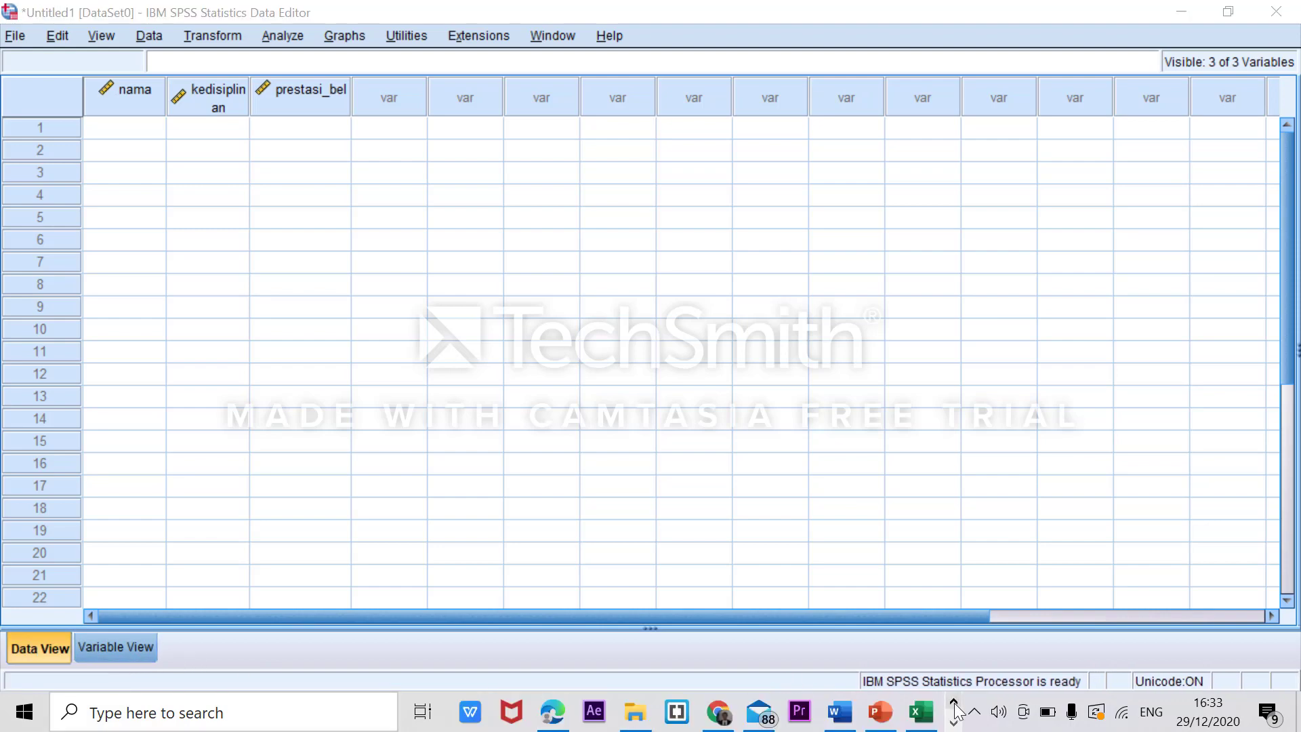
left_click(921, 711)
left_click_drag(61, 198, 52, 508)
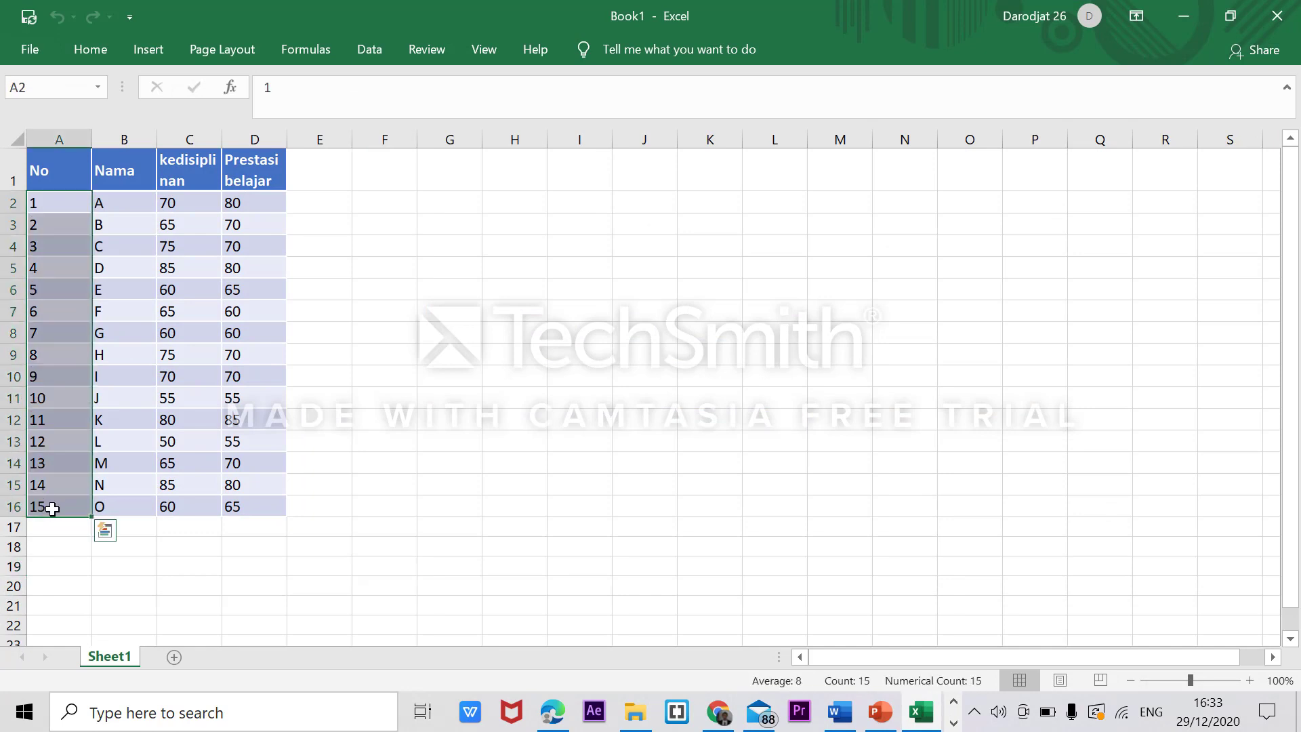
right_click(53, 508)
left_click(105, 87)
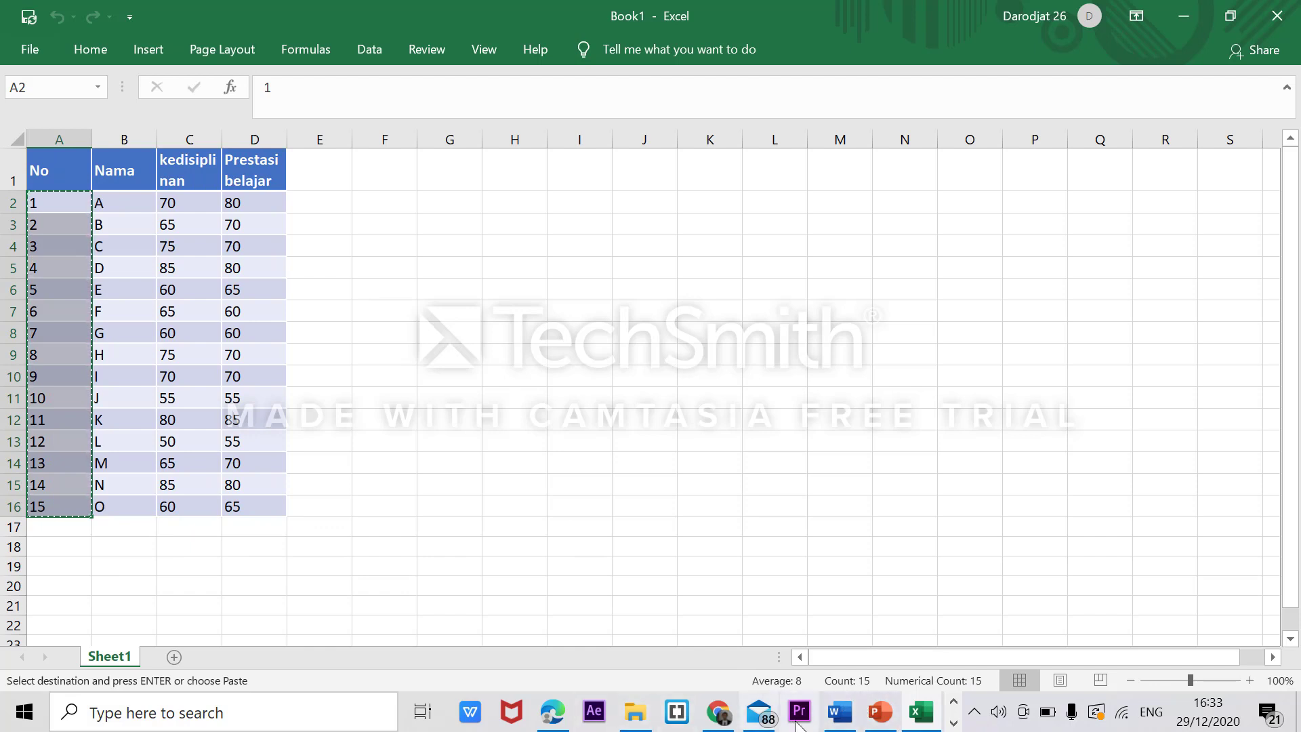
left_click(474, 717)
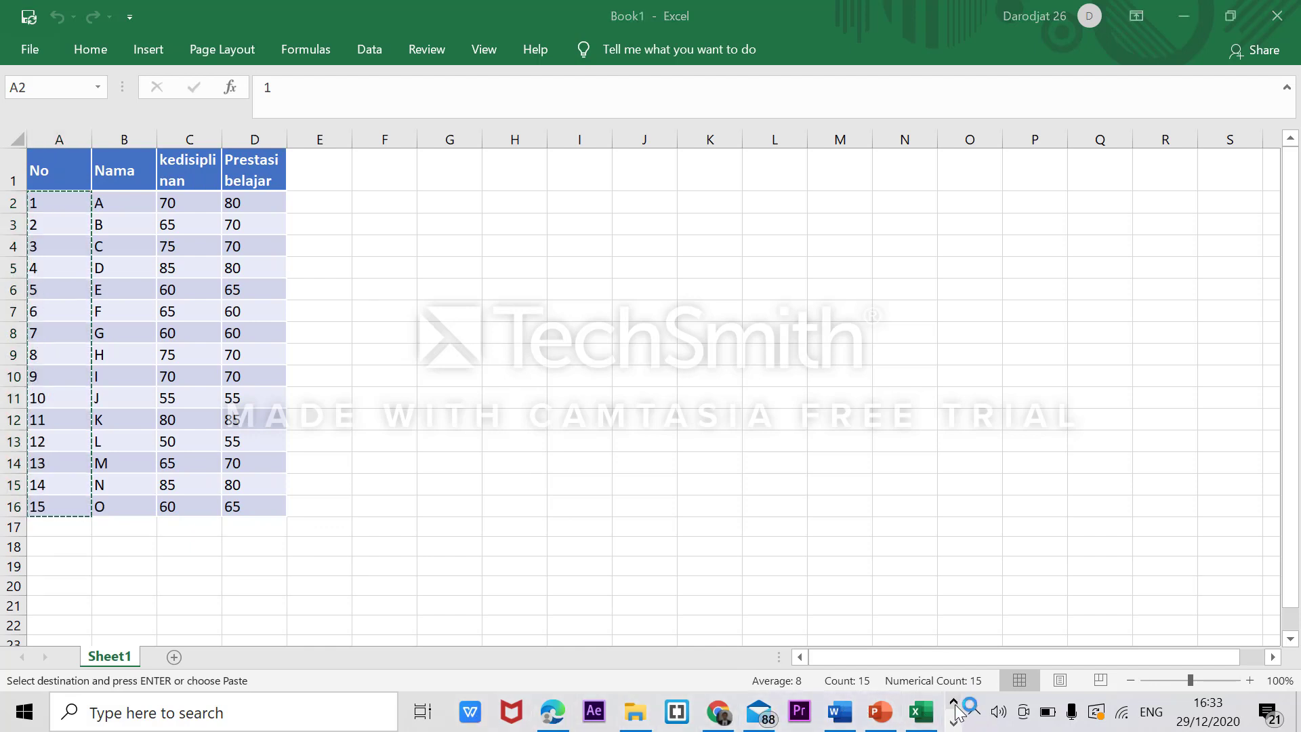
left_click(1208, 7)
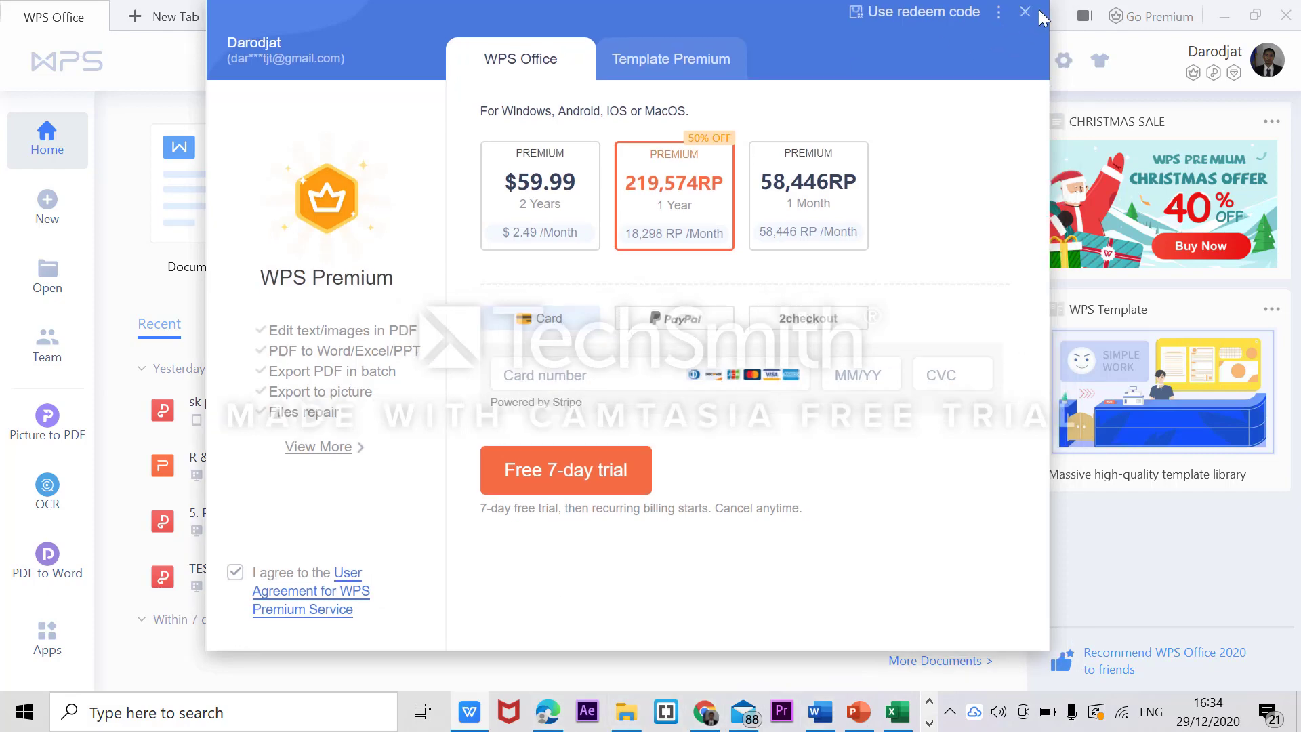
left_click(1025, 13)
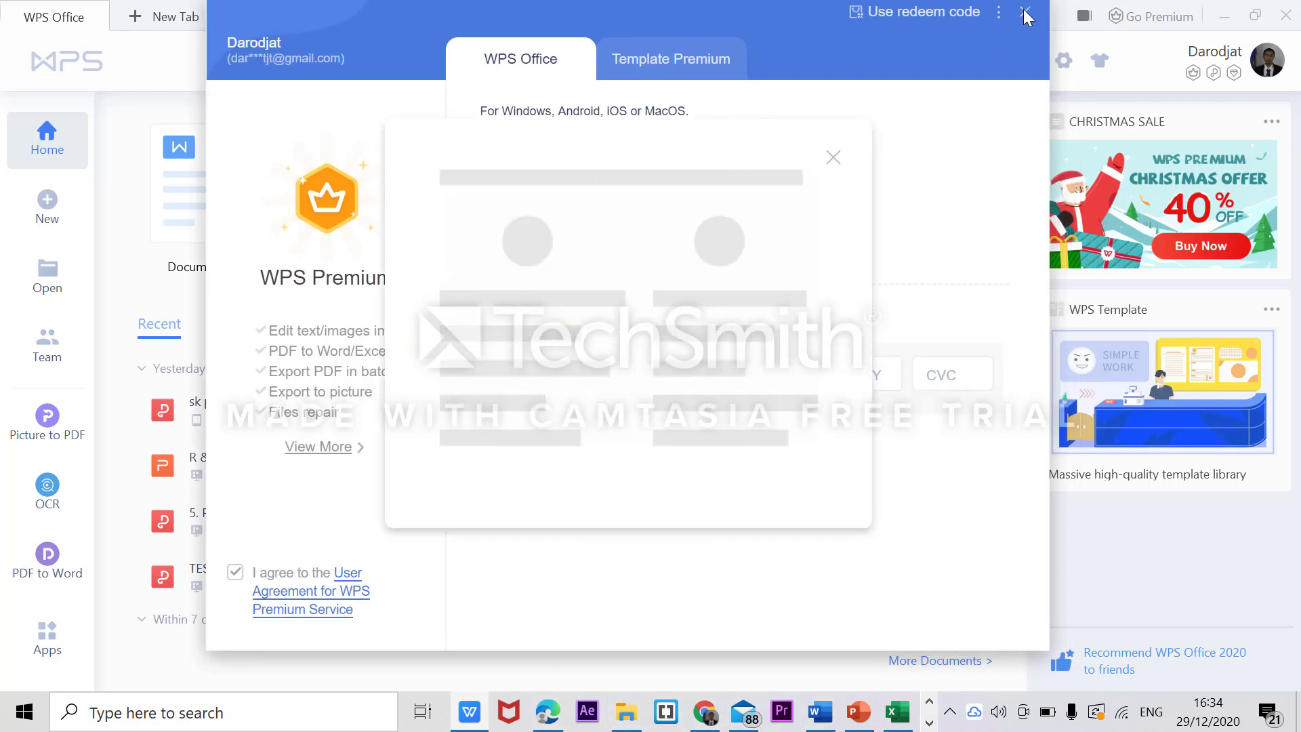
left_click(1025, 13)
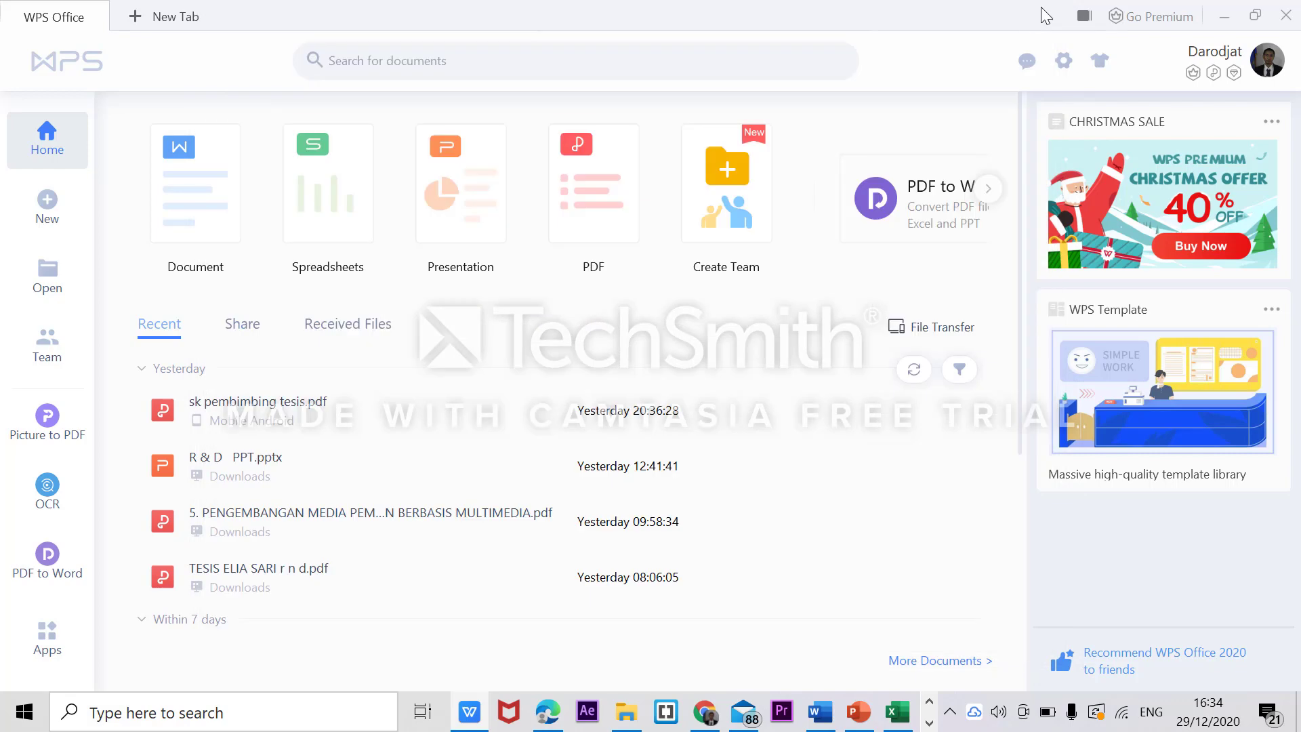
left_click(1227, 18)
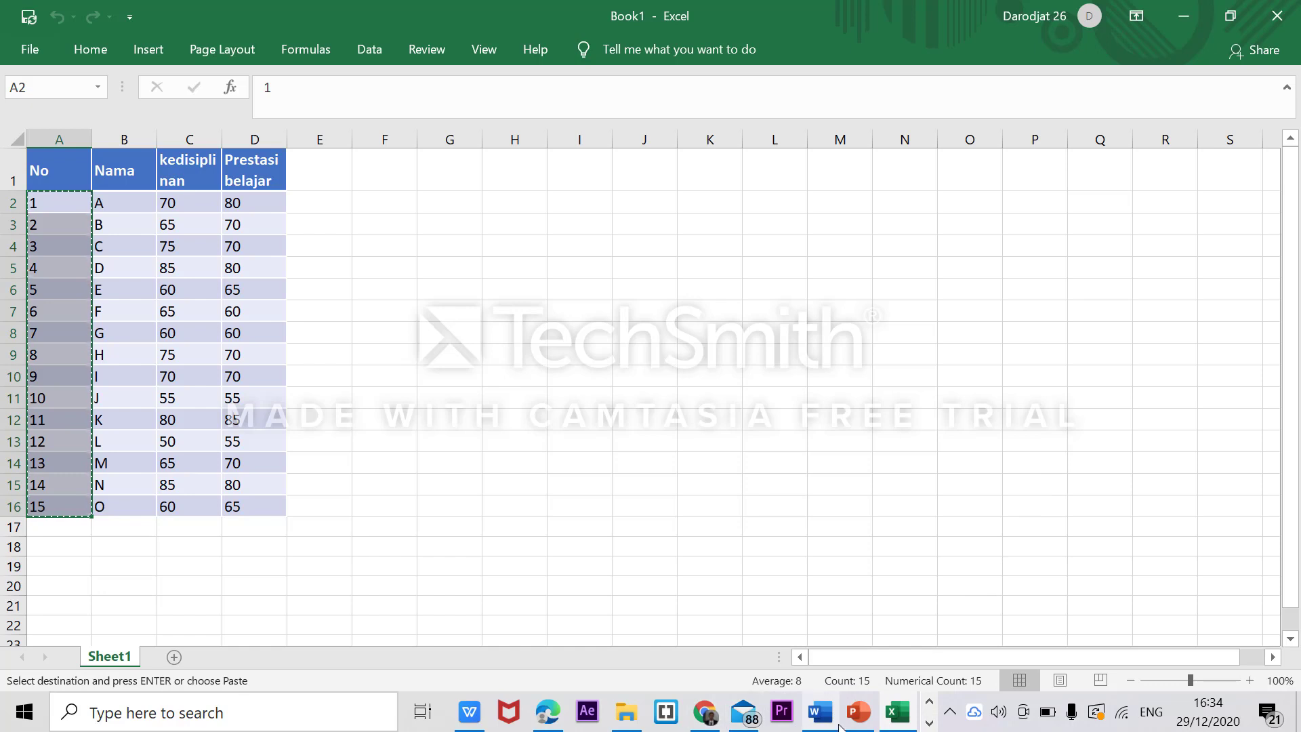
- Switch to the SPSS data window holding the three variables and paste the copied numbers into the nama column from row 1
left_click(929, 722)
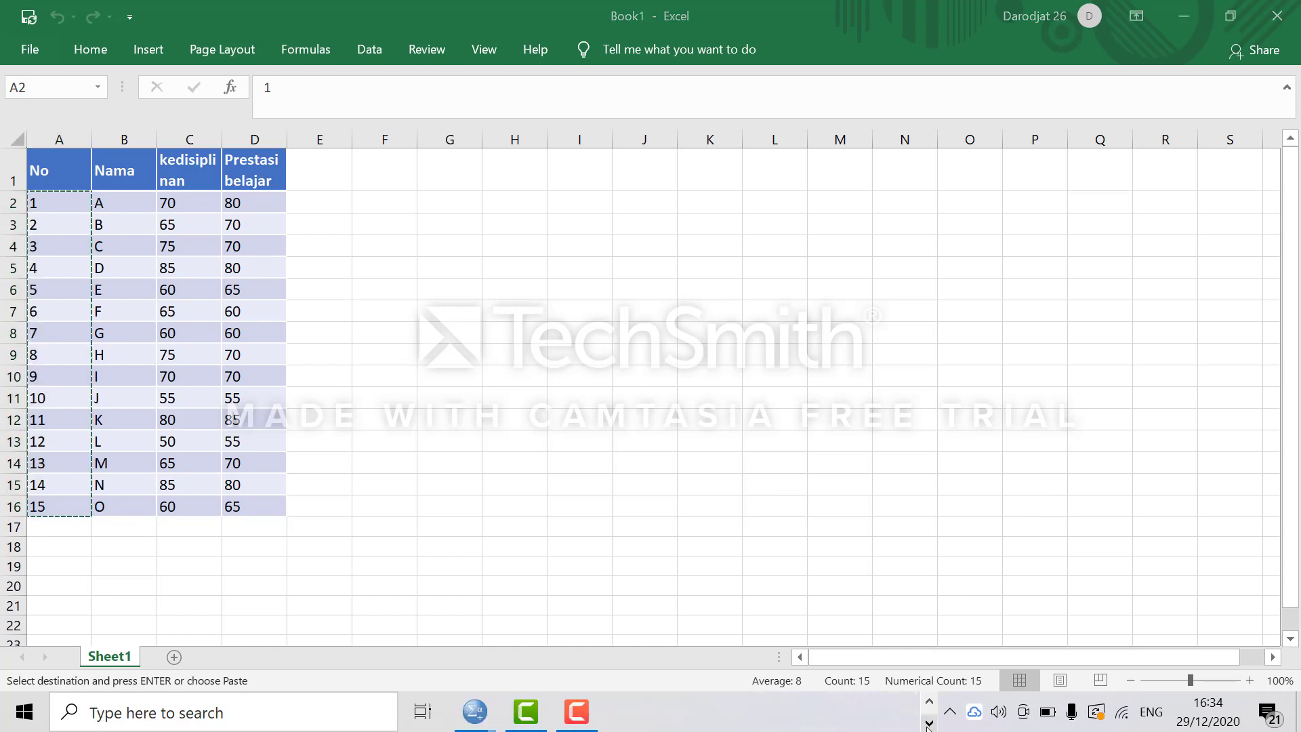
mouse_move(472, 718)
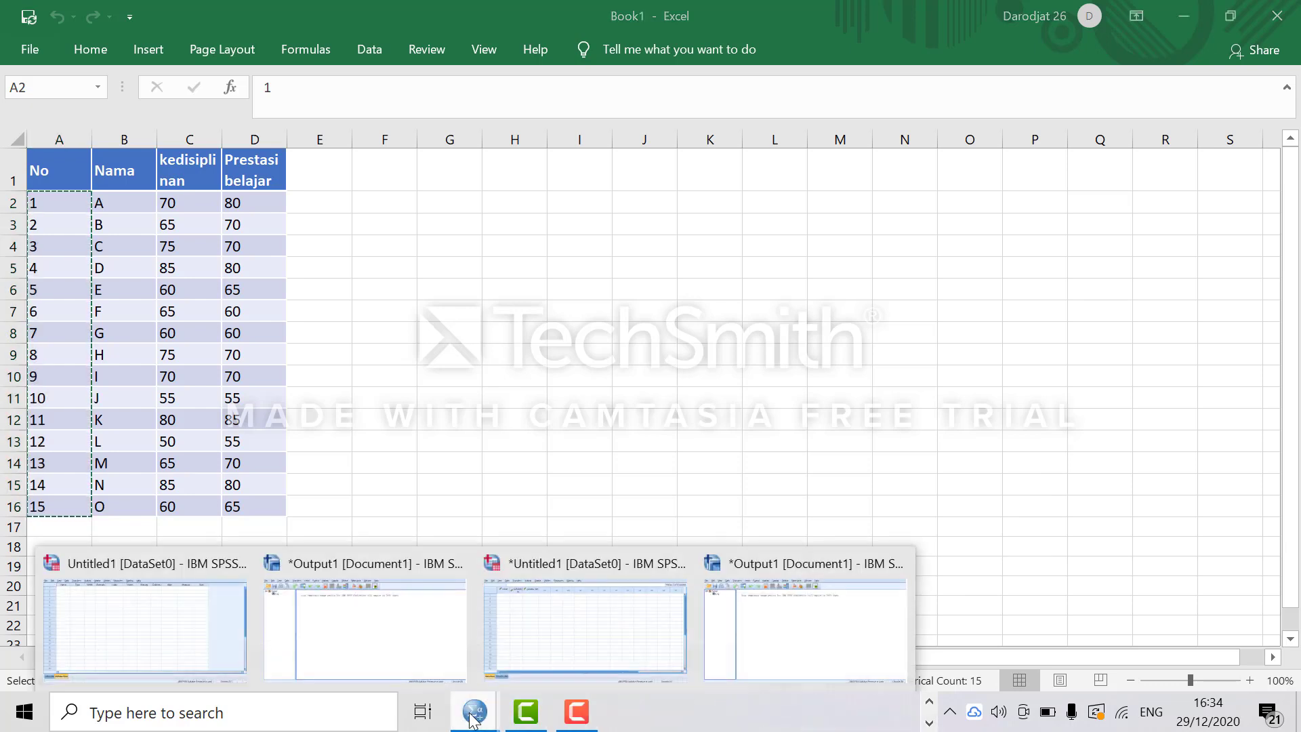
left_click(200, 607)
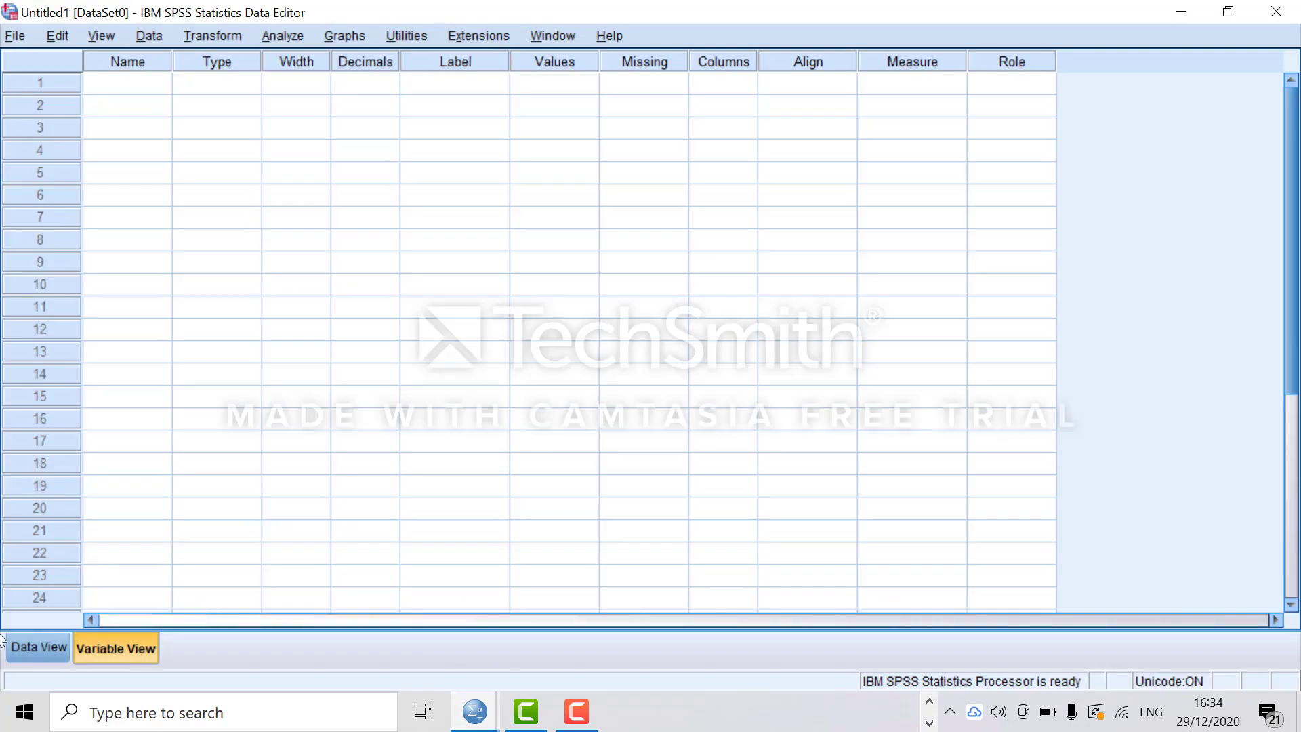
left_click(41, 647)
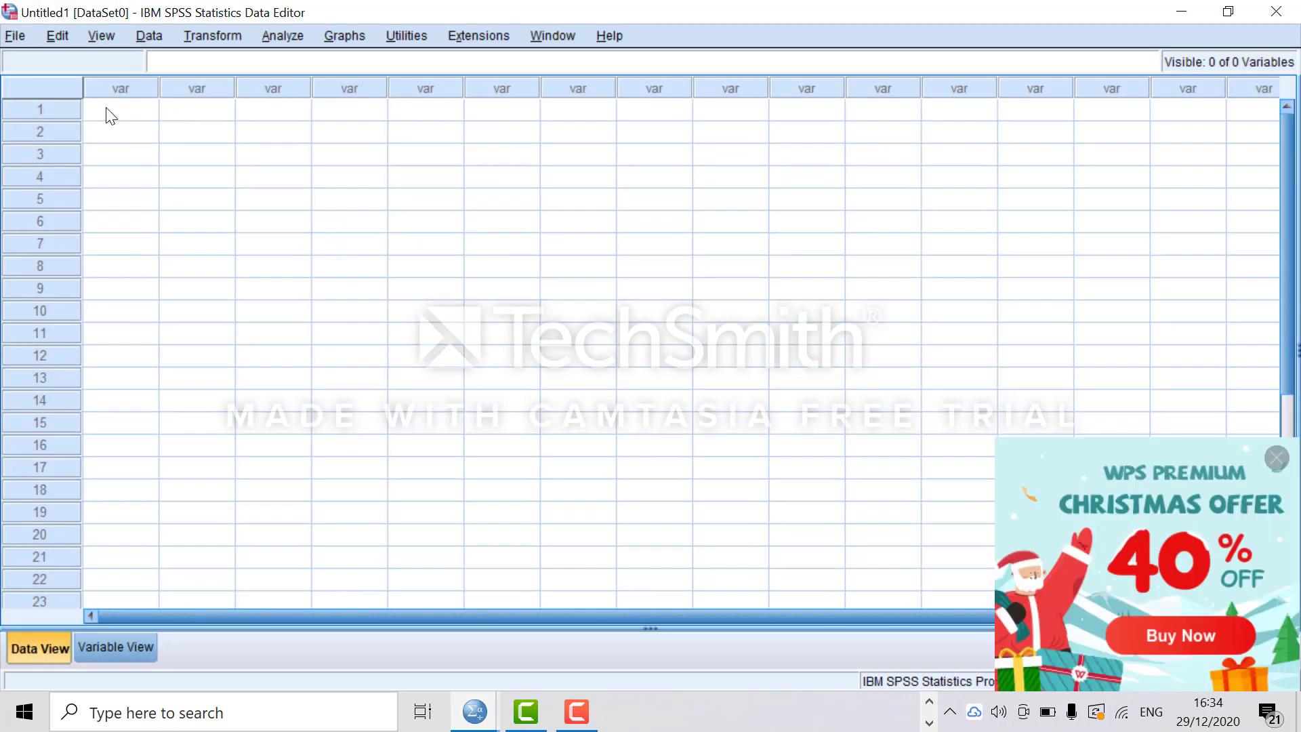
left_click(475, 710)
mouse_move(759, 637)
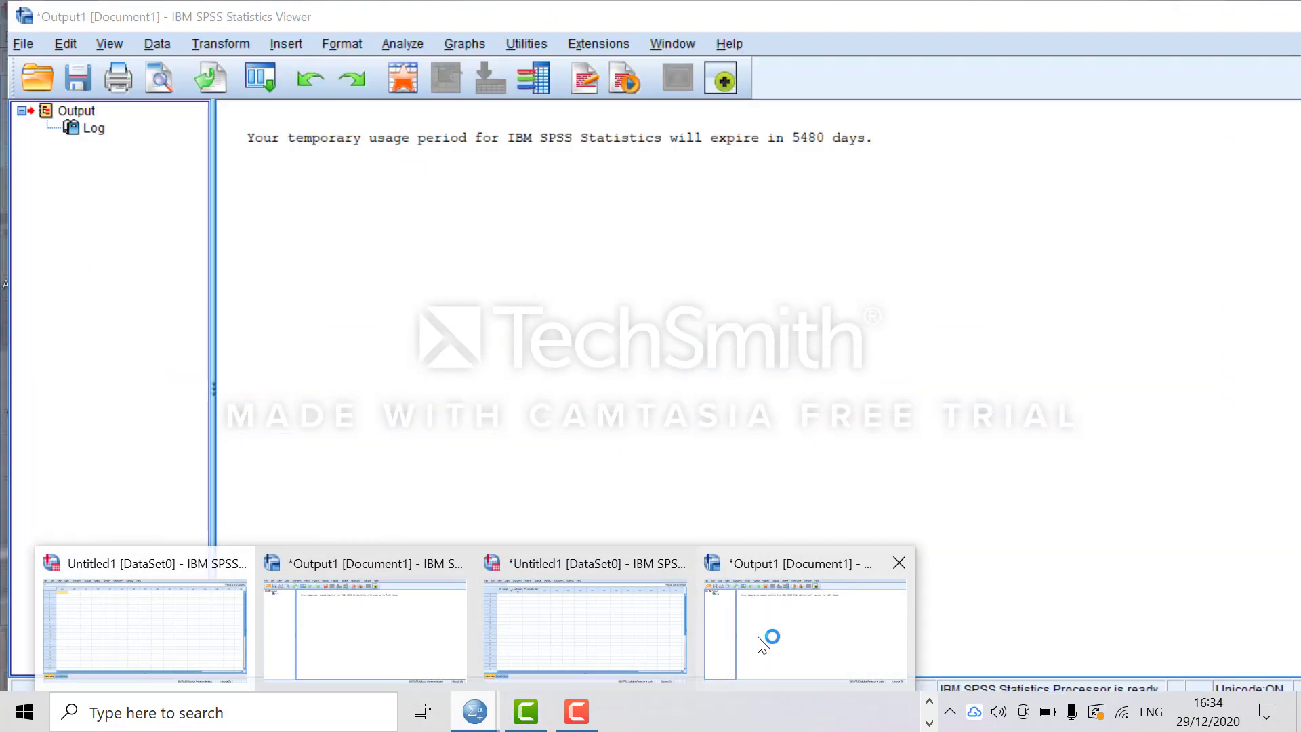
left_click(624, 637)
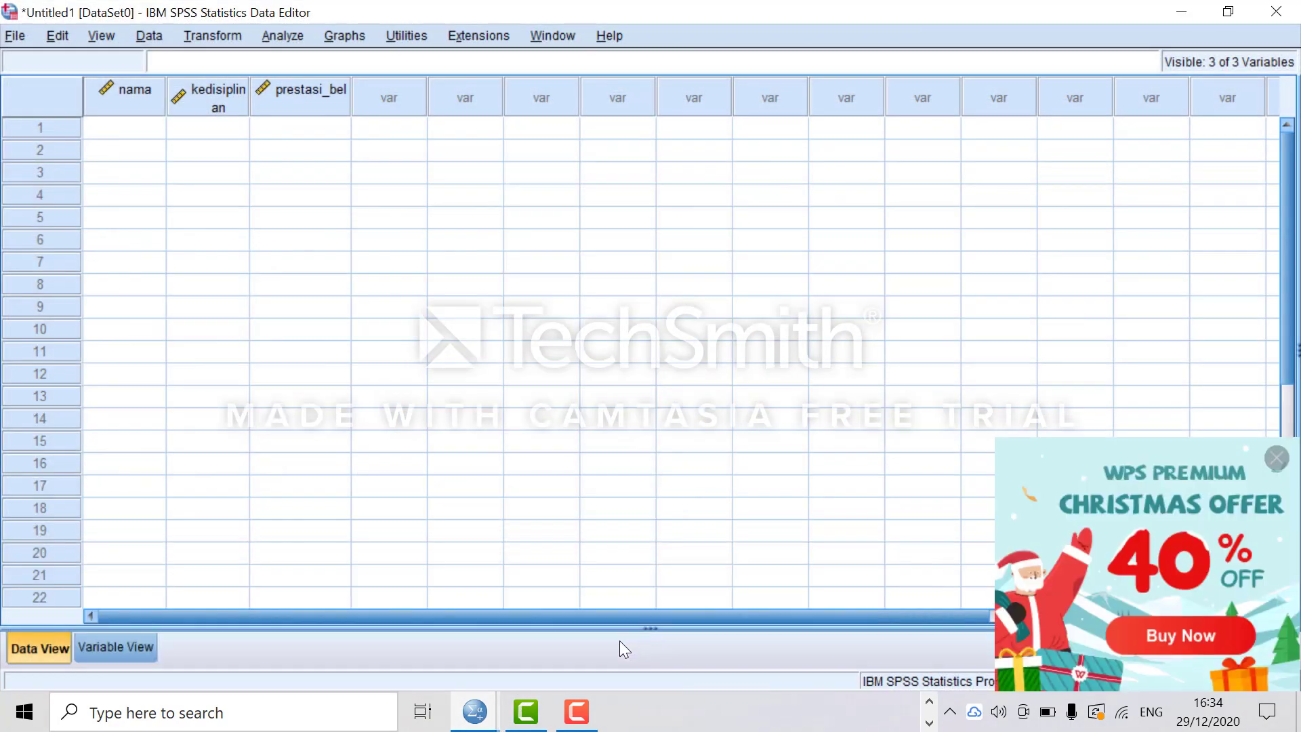
left_click(98, 131)
right_click(98, 128)
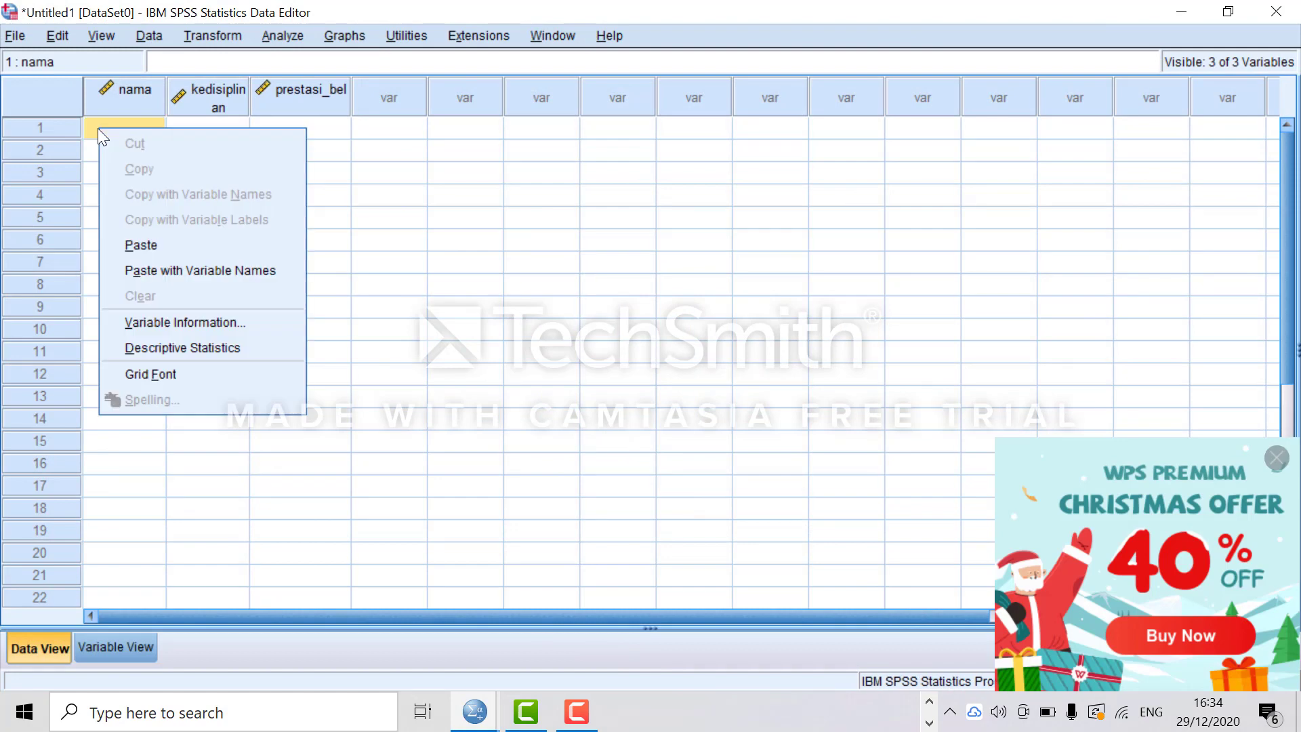
left_click(159, 244)
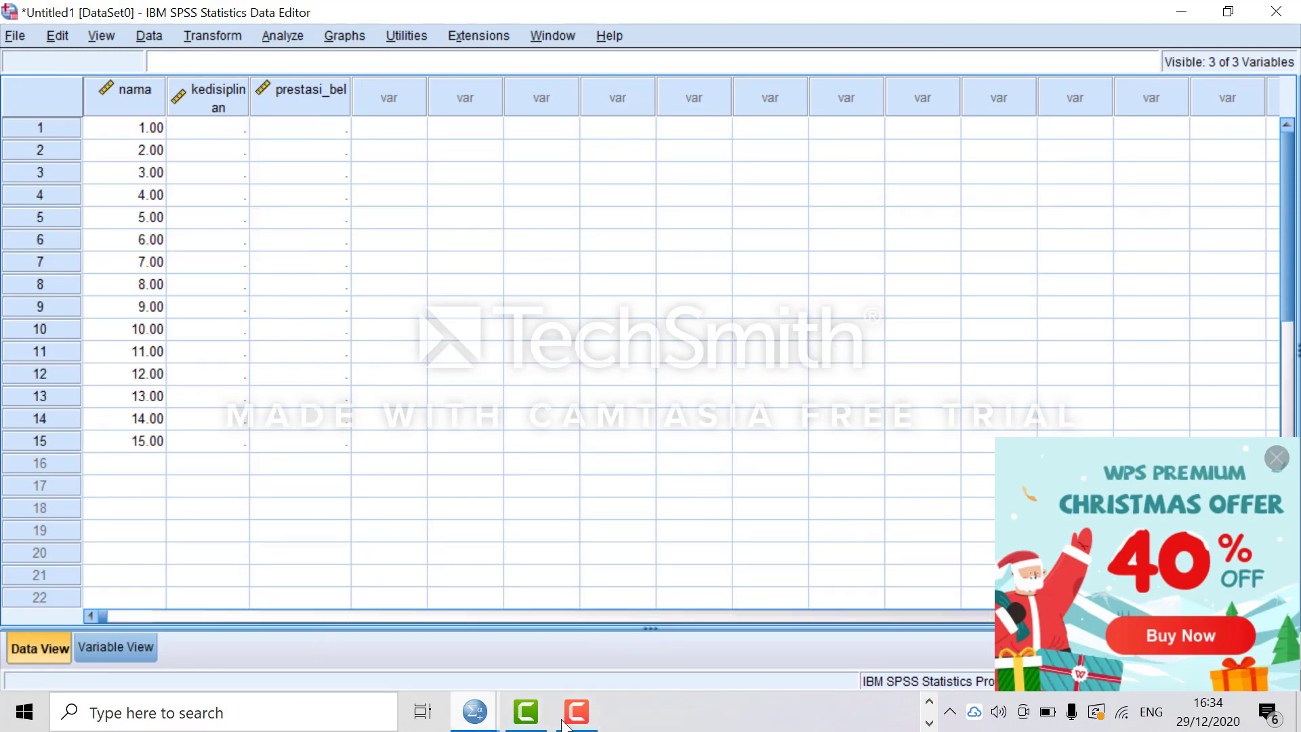
- Switch back to Excel and copy the kedisiplinan and Prestasi belajar scores in cells C2:D16
left_click(951, 713)
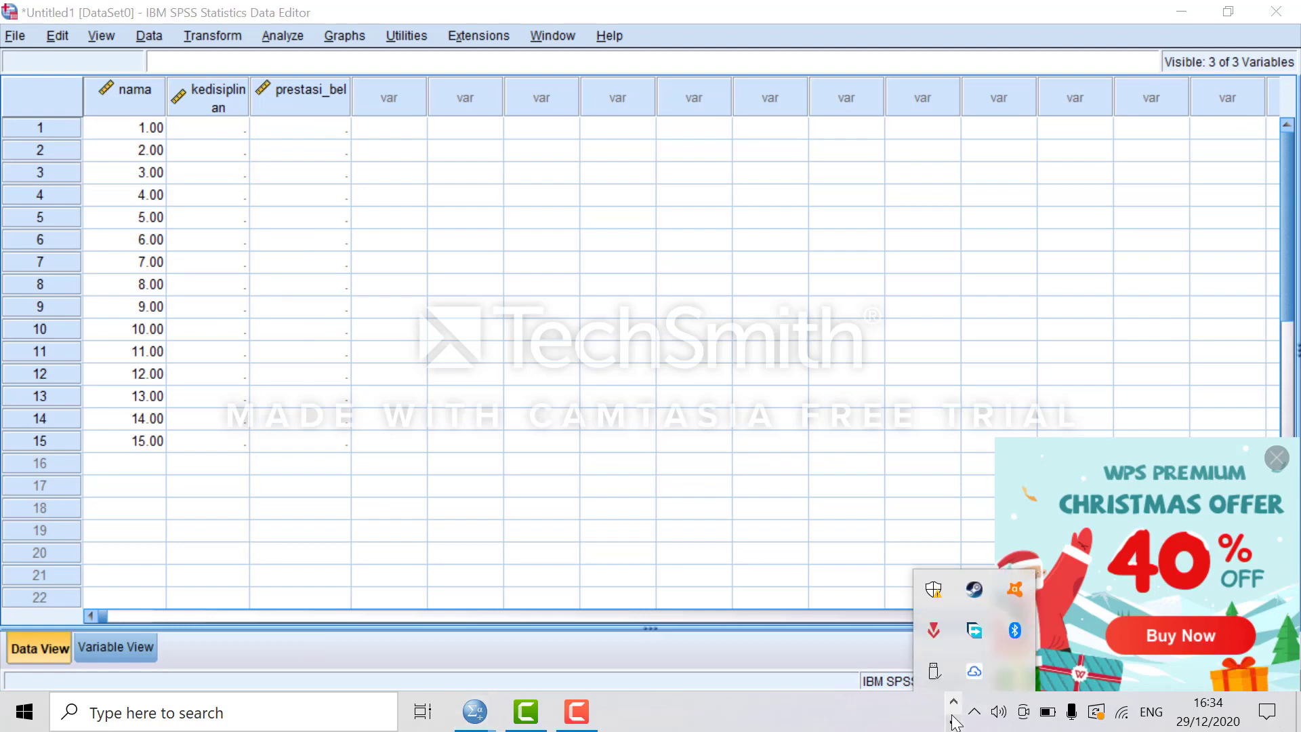
left_click(953, 707)
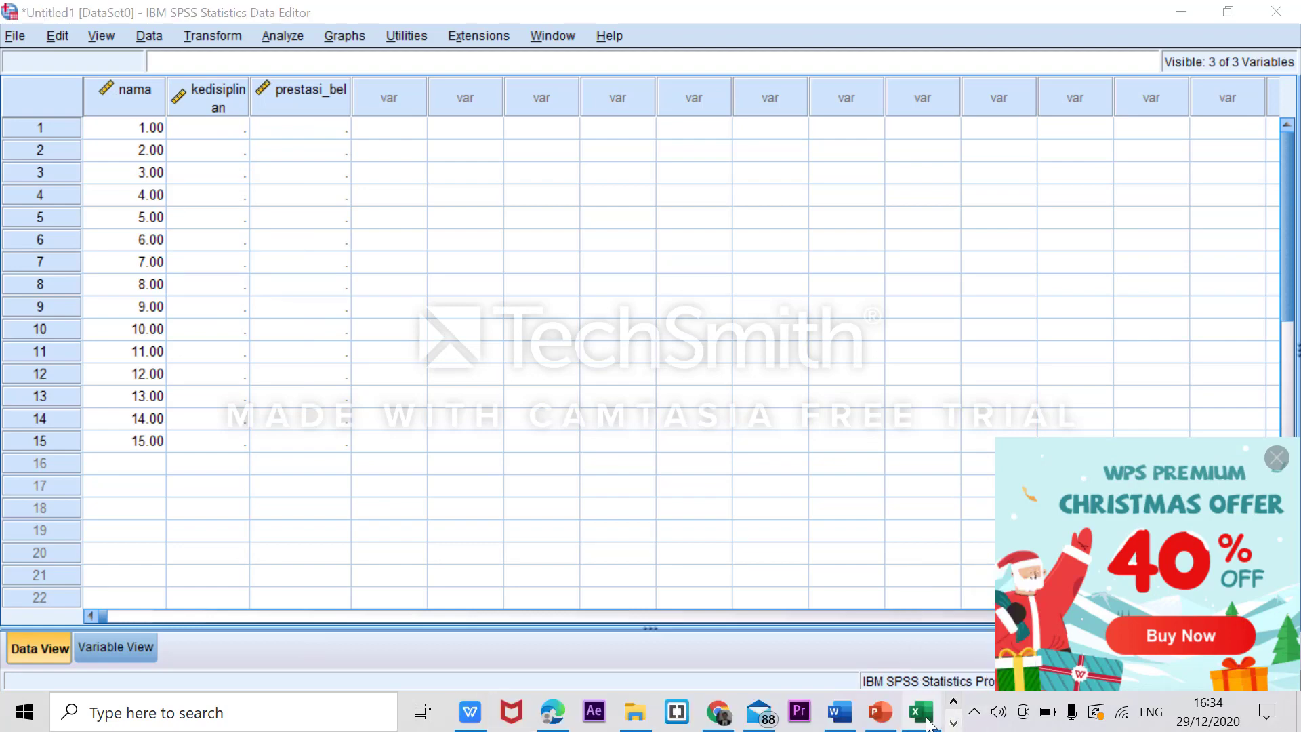
left_click(920, 711)
left_click_drag(177, 201, 239, 507)
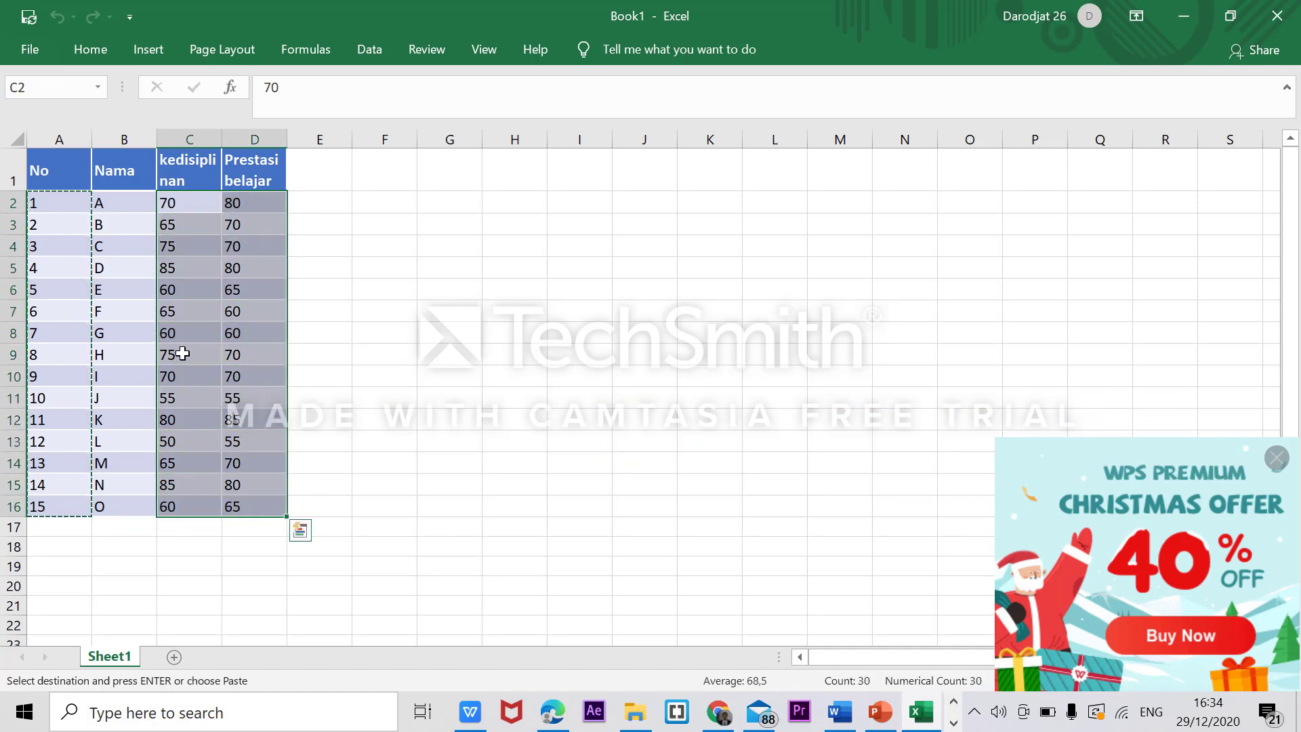
right_click(189, 212)
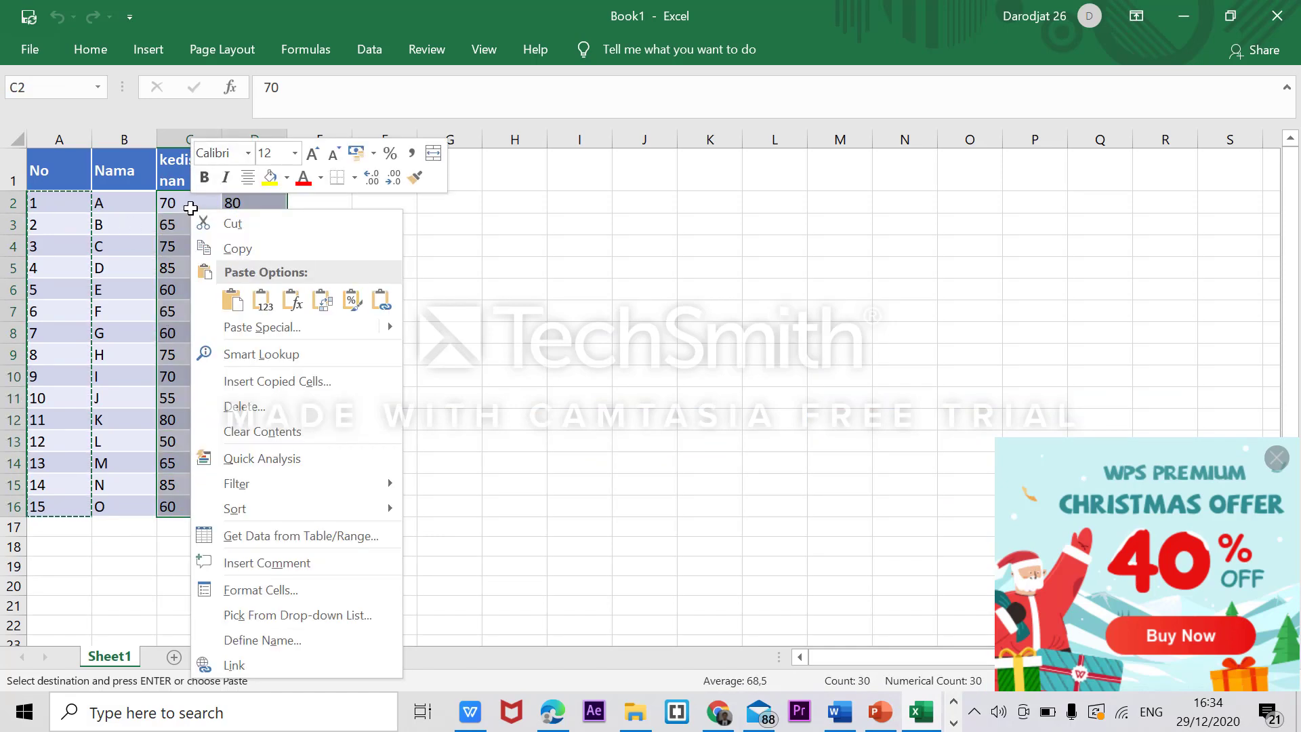
left_click(230, 251)
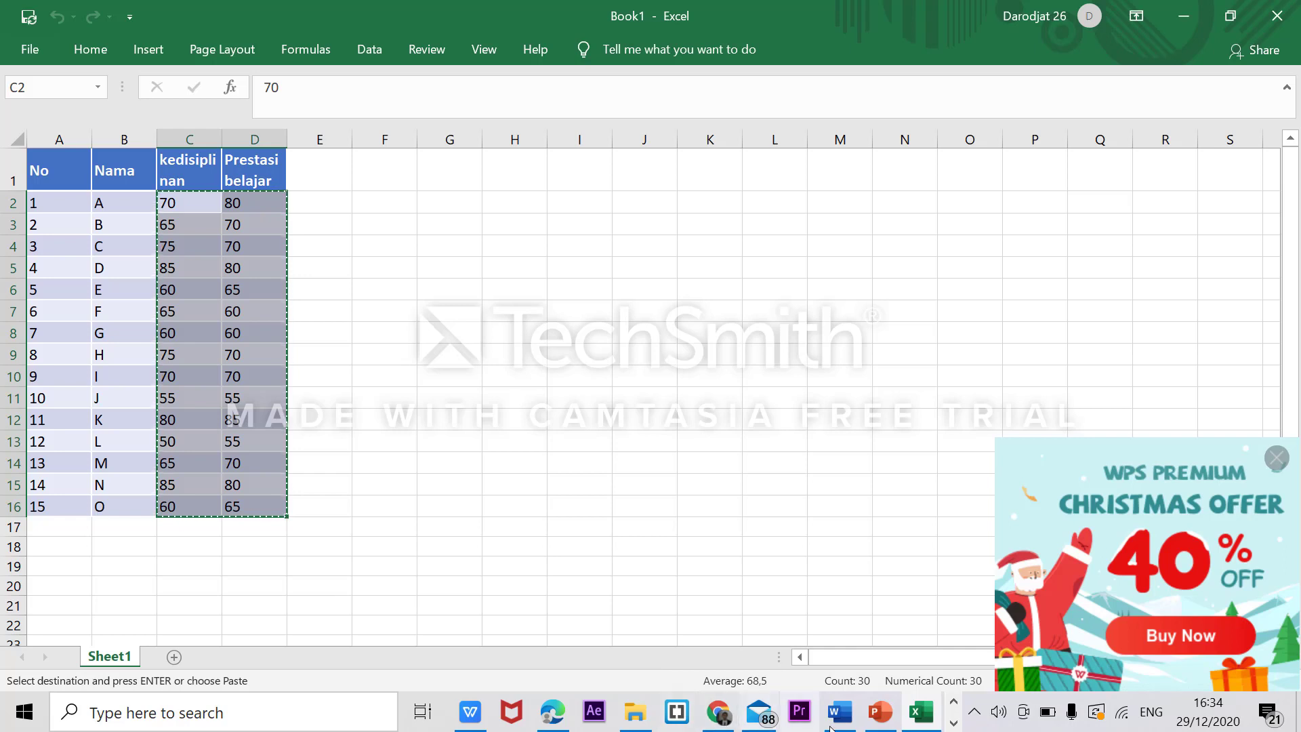
- Return to the SPSS data window and paste the copied scores into the kedisiplinan and prestasi_bel columns from row 1
left_click(956, 712)
left_click(974, 711)
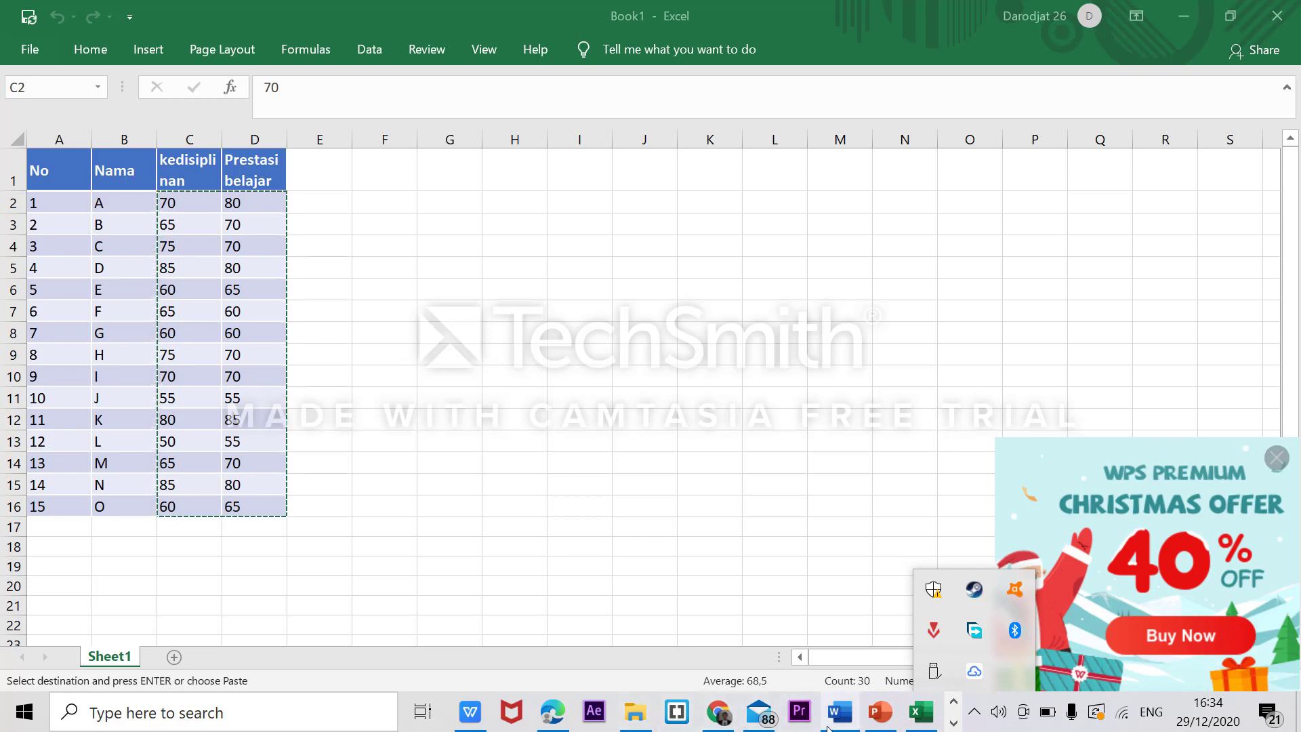
mouse_move(867, 698)
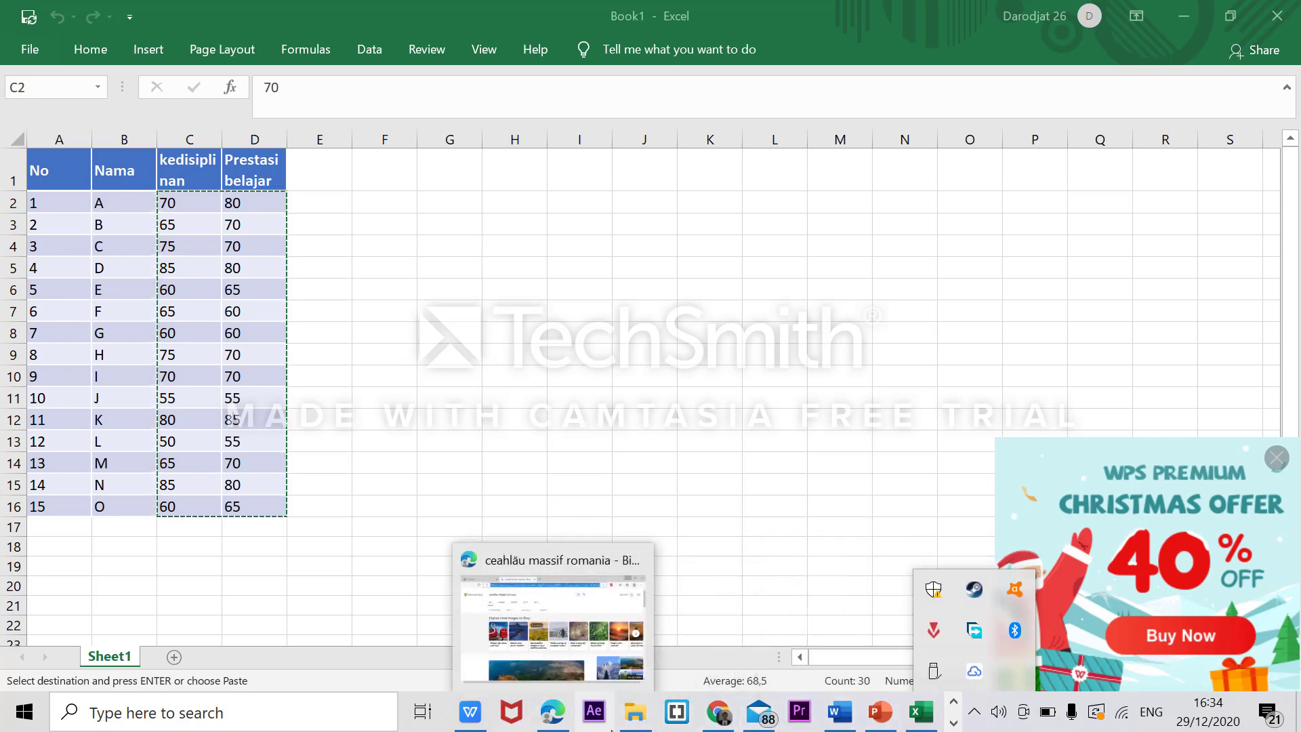
mouse_move(771, 729)
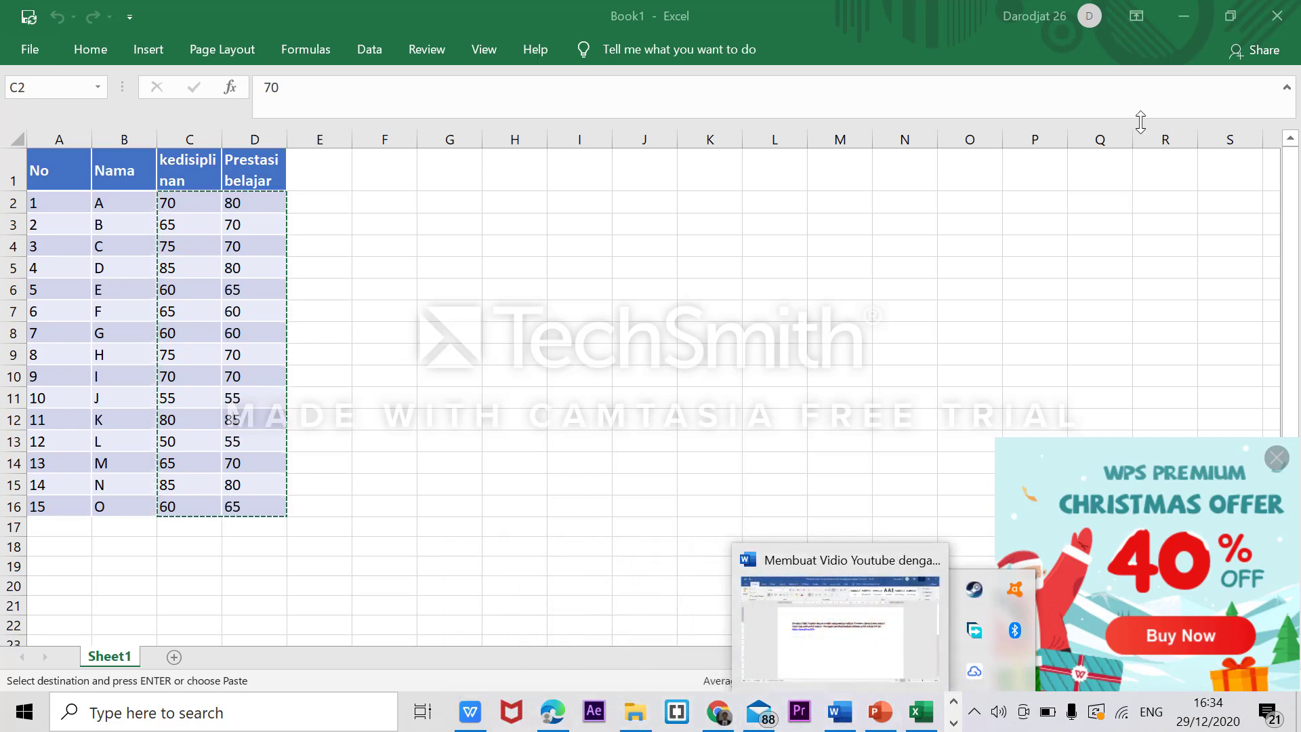
left_click(1182, 21)
left_click(1182, 20)
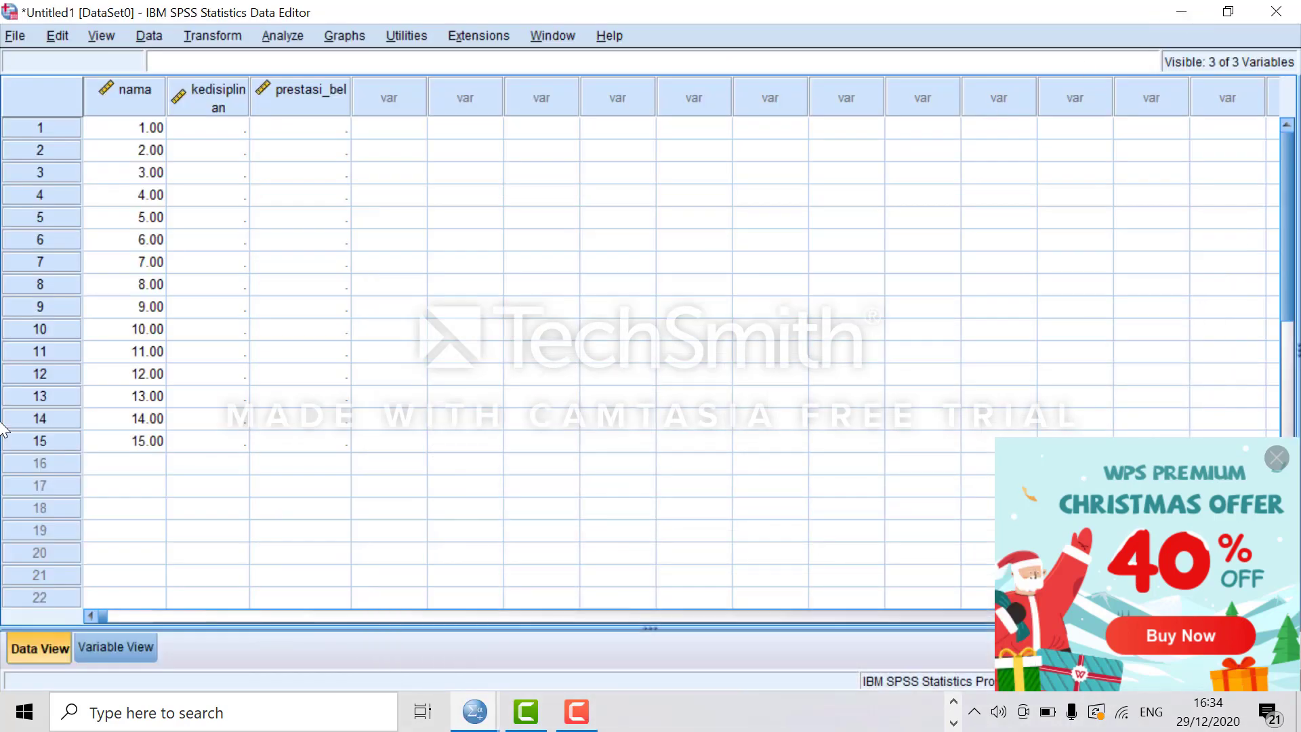
left_click(205, 130)
right_click(203, 126)
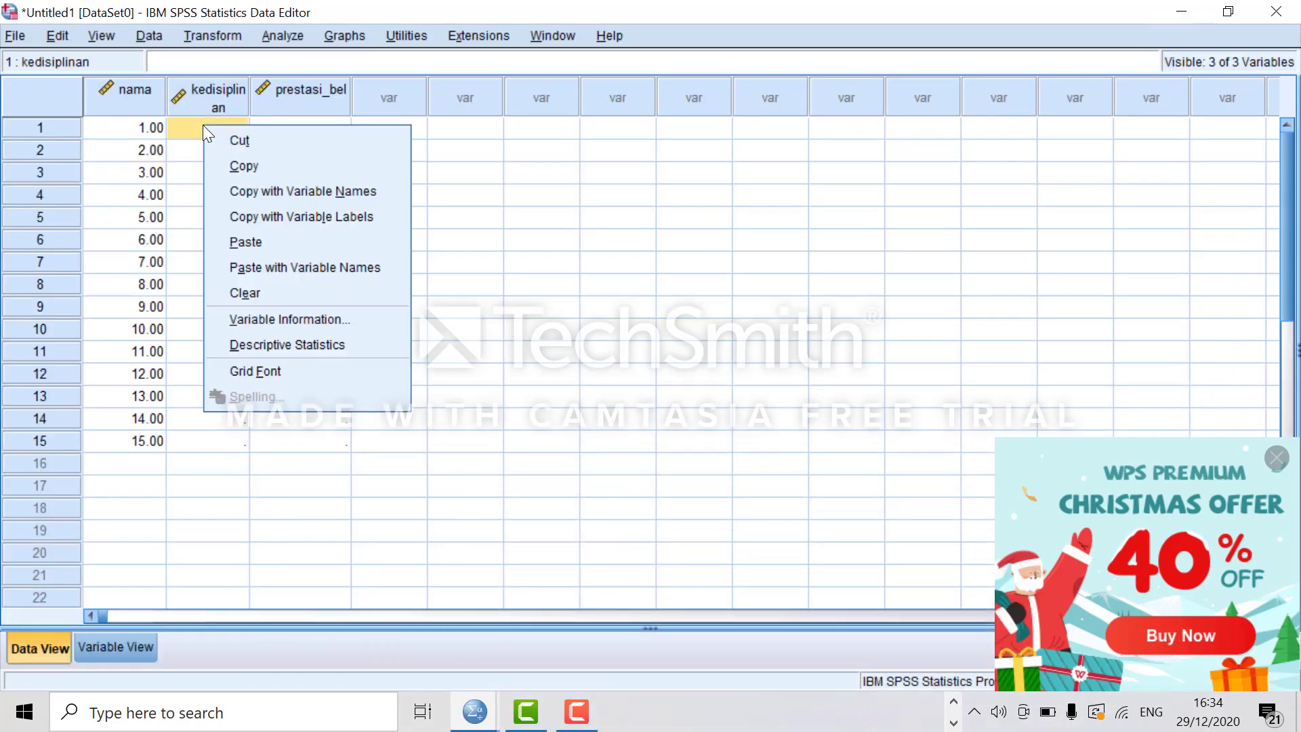
left_click(233, 242)
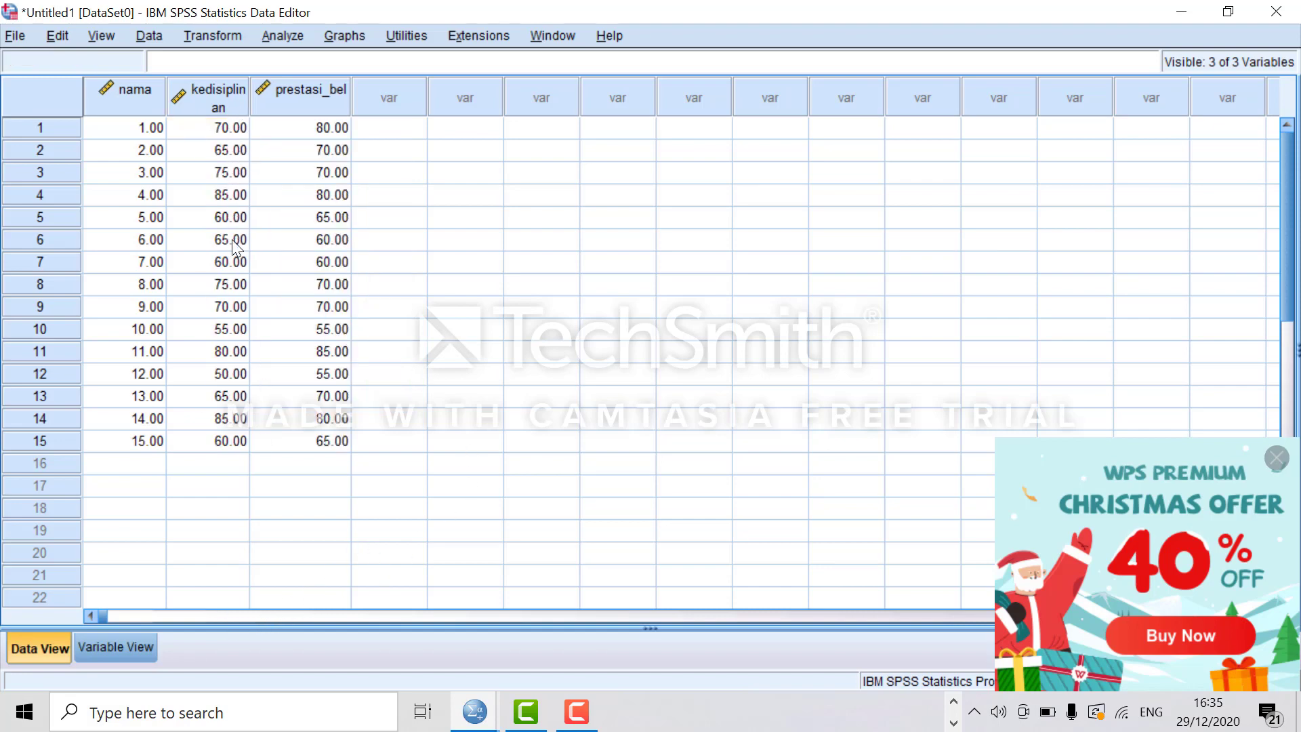
- Set the decimals of nama, kedisiplinan and prestasi_bel to 0 and return to the data sheet
left_click(111, 648)
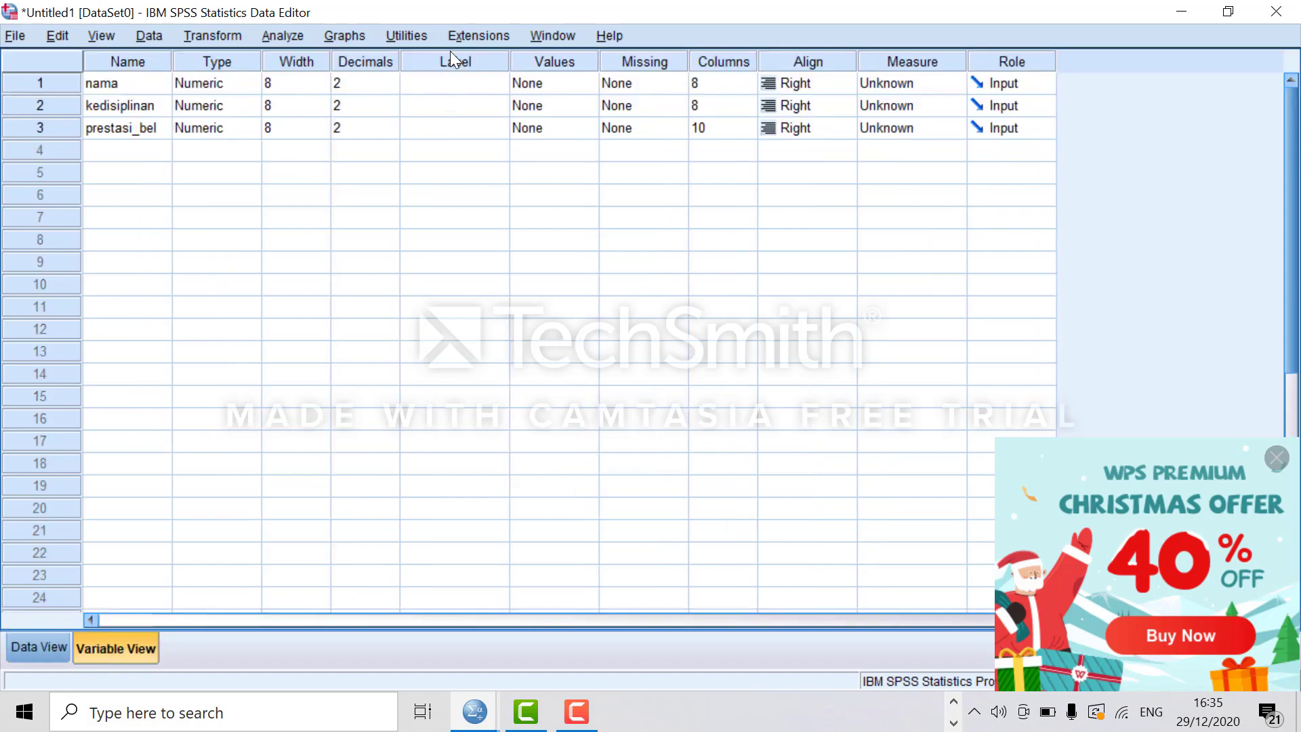
left_click(388, 84)
left_click(392, 89)
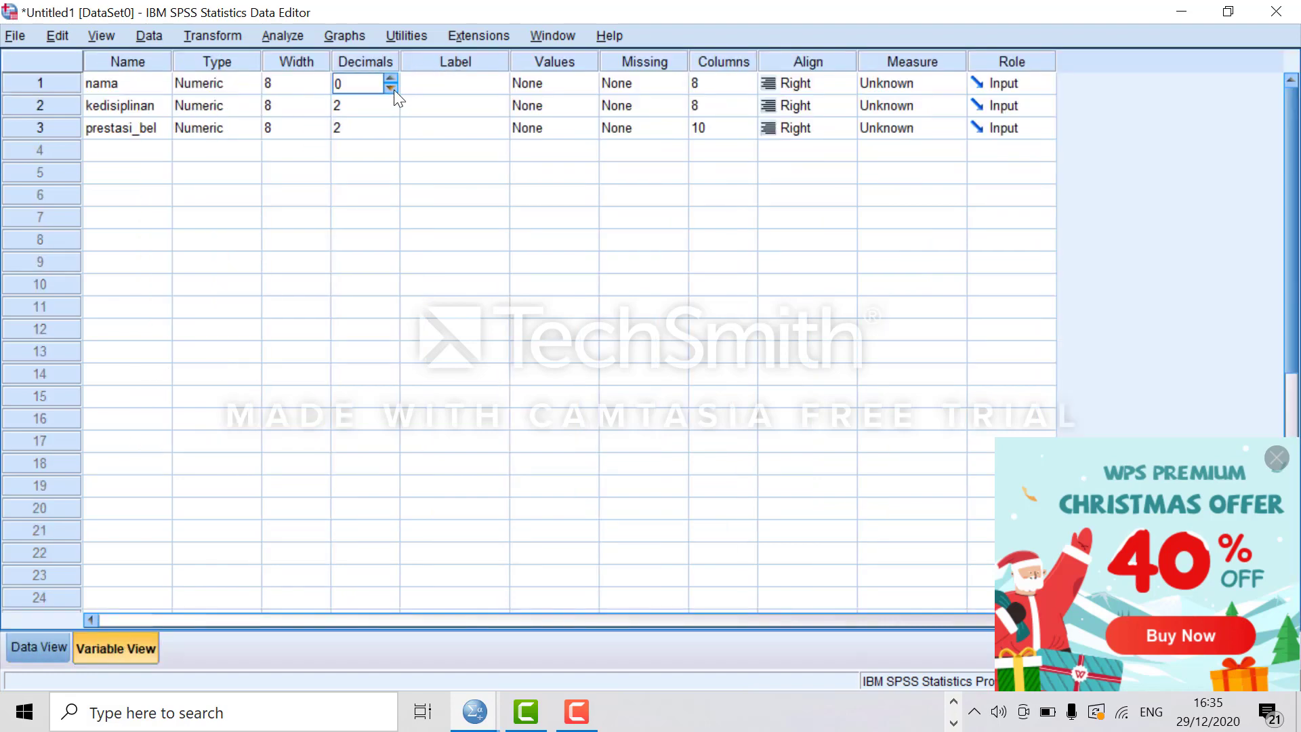
left_click(393, 109)
left_click(393, 111)
left_click(393, 111)
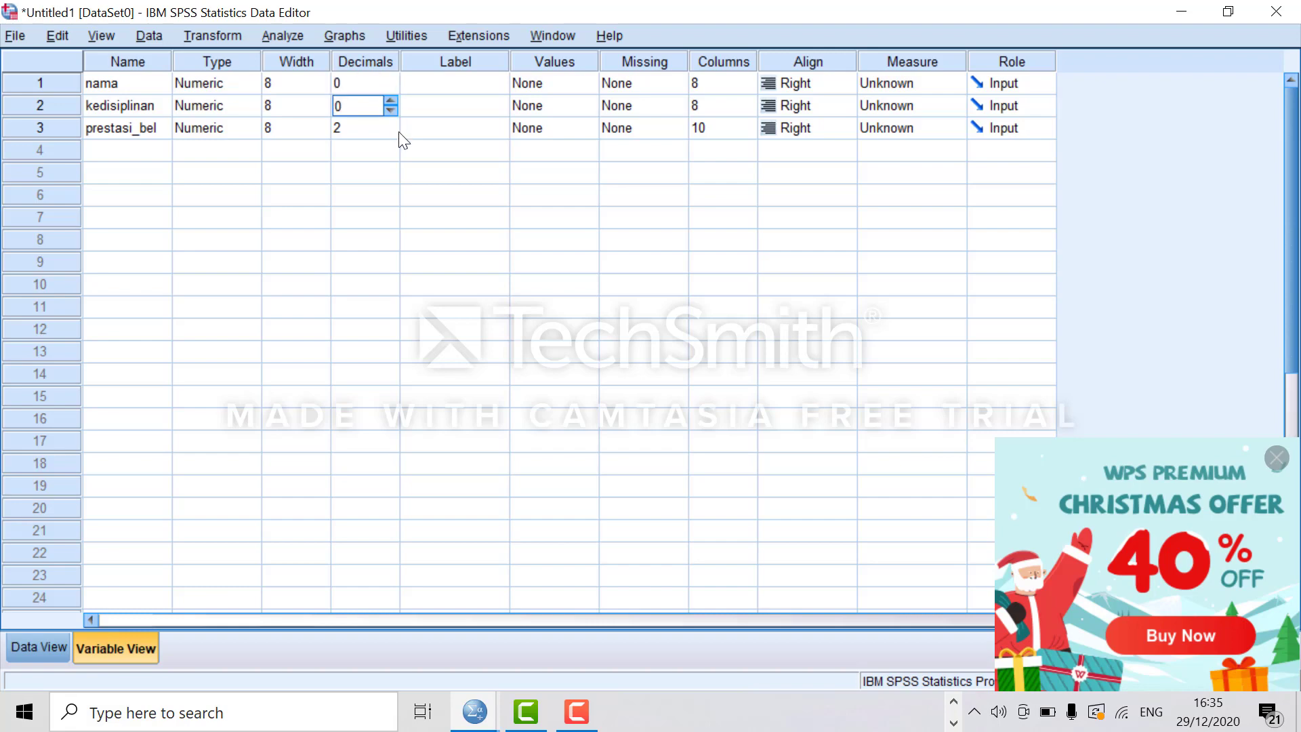
left_click(394, 135)
left_click(393, 135)
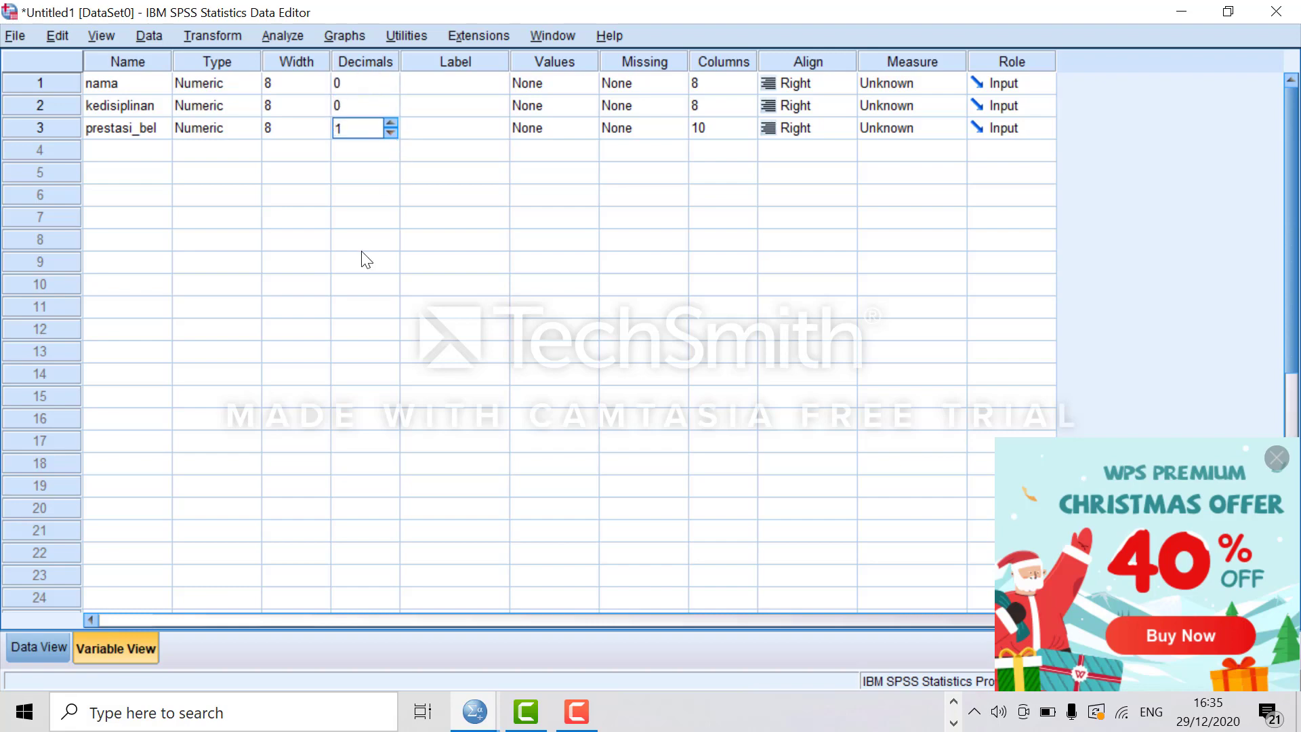
left_click(390, 132)
left_click(39, 647)
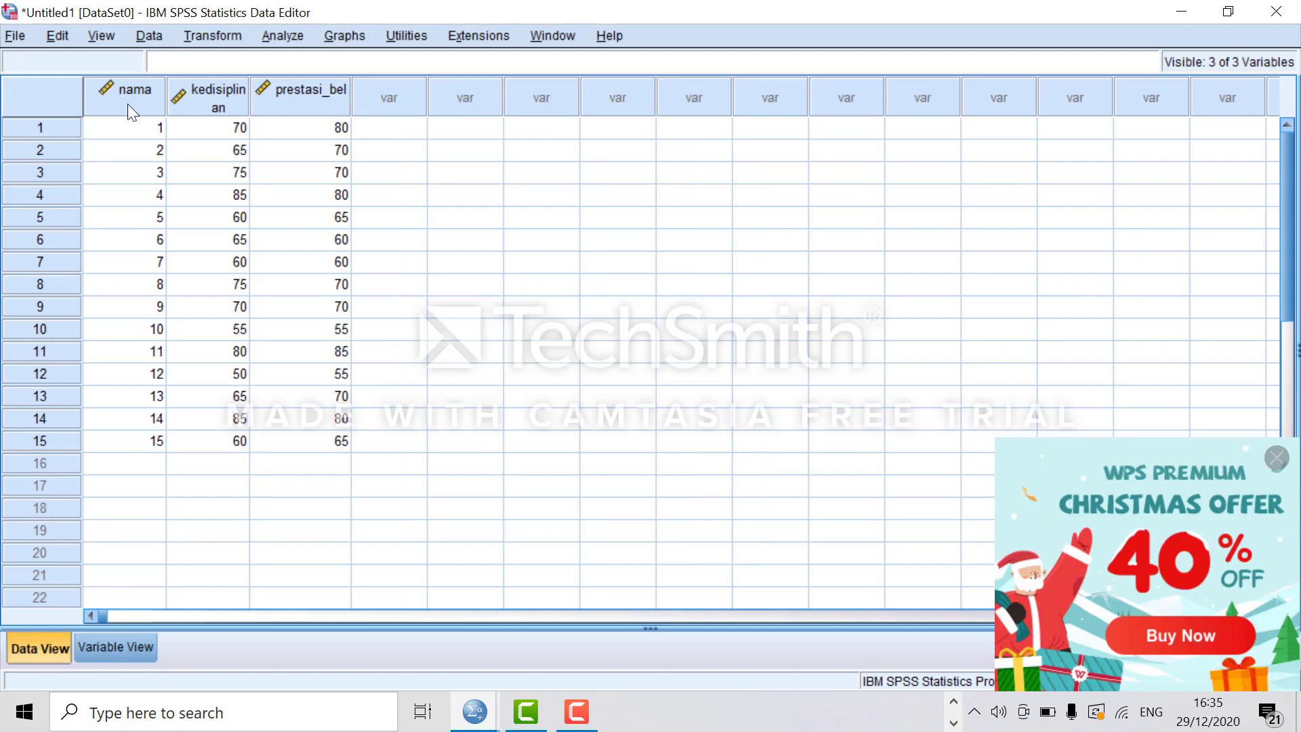
- Dismiss the WPS Premium Christmas advertisement covering part of the data window
left_click(273, 35)
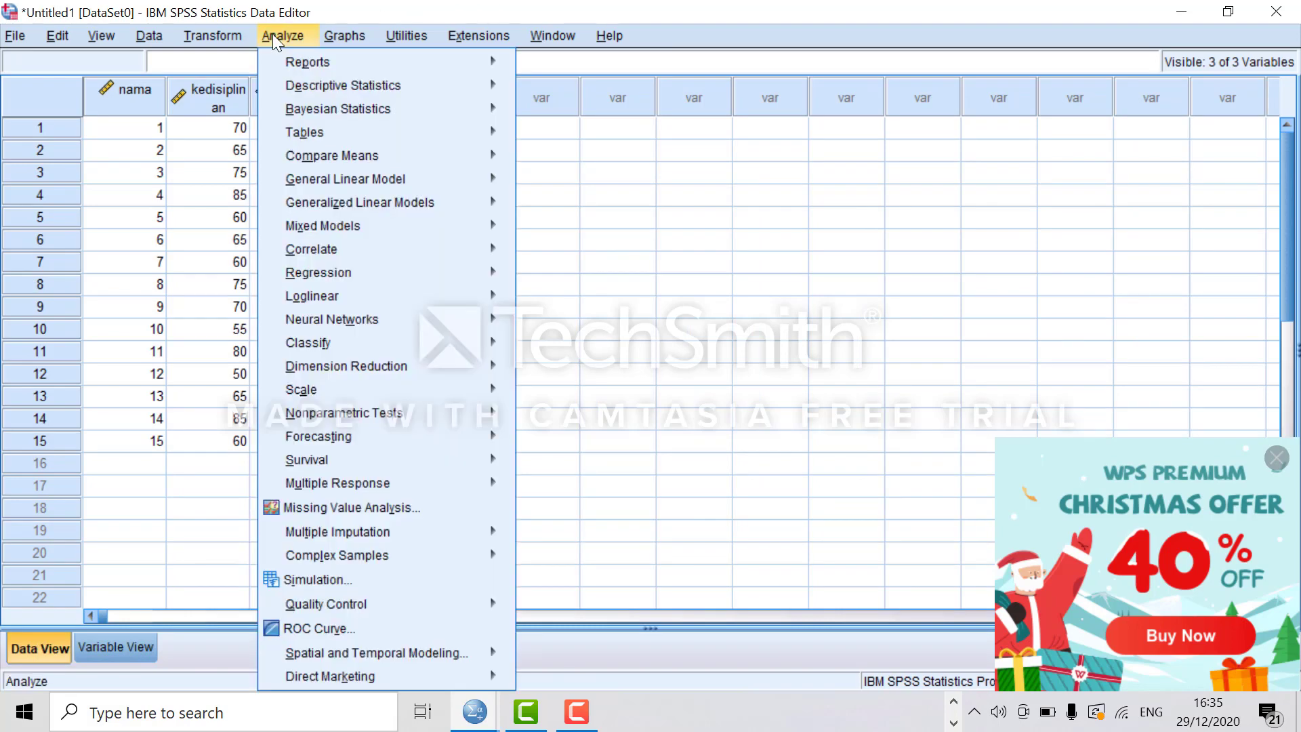
left_click(1276, 459)
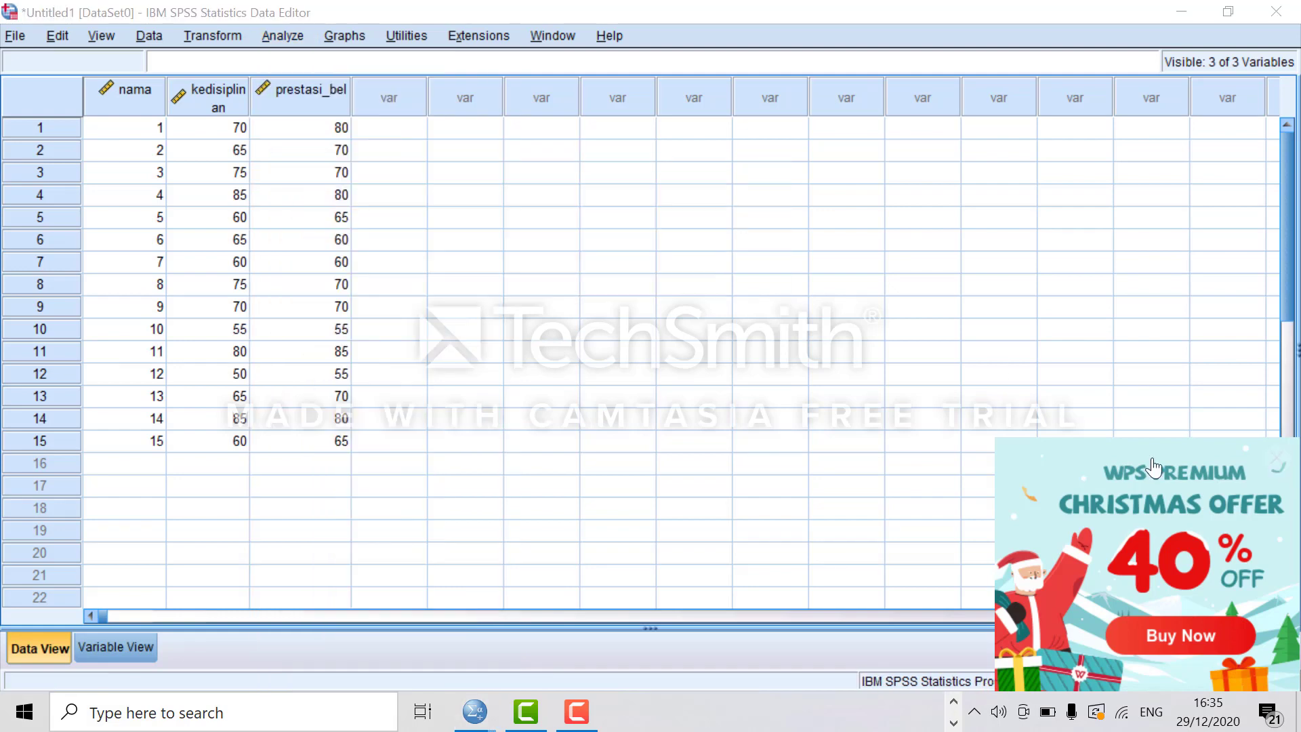
left_click(1276, 459)
- Start a linear regression with prestasi_bel as the dependent and kedisiplinan as the independent variable
left_click(291, 34)
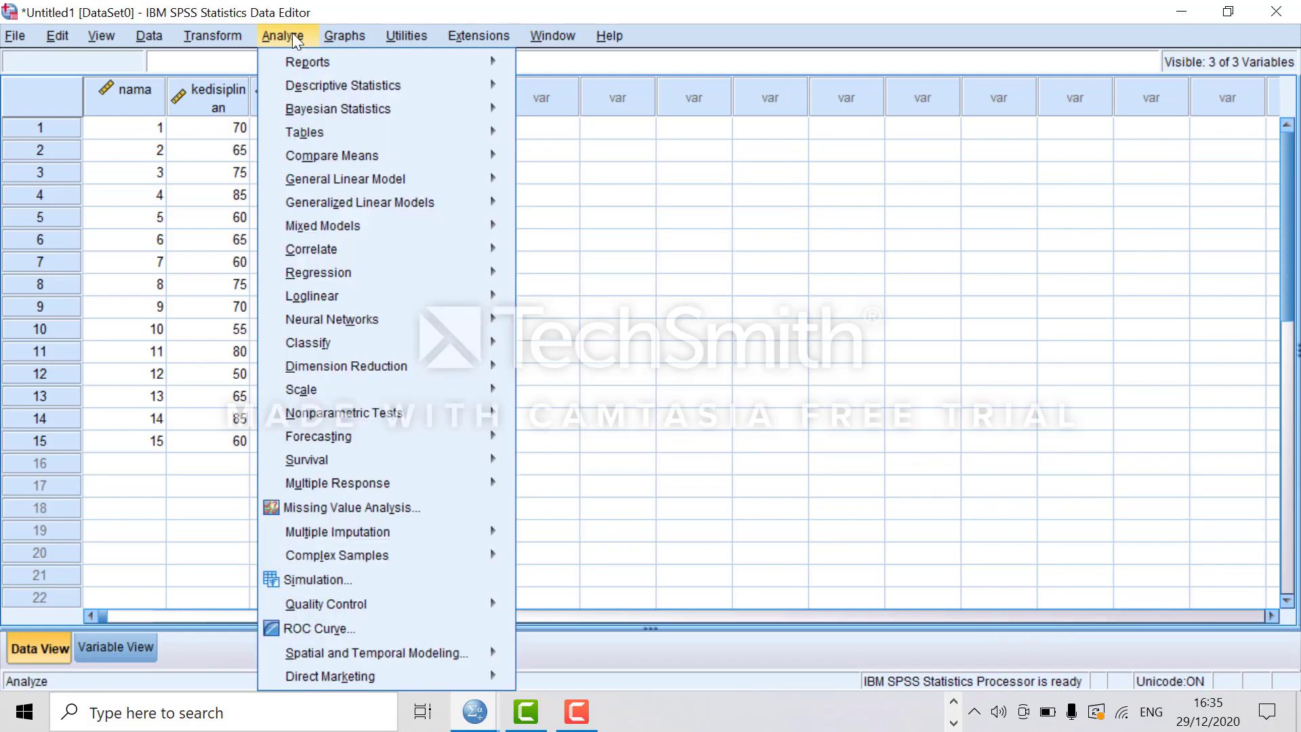
mouse_move(335, 272)
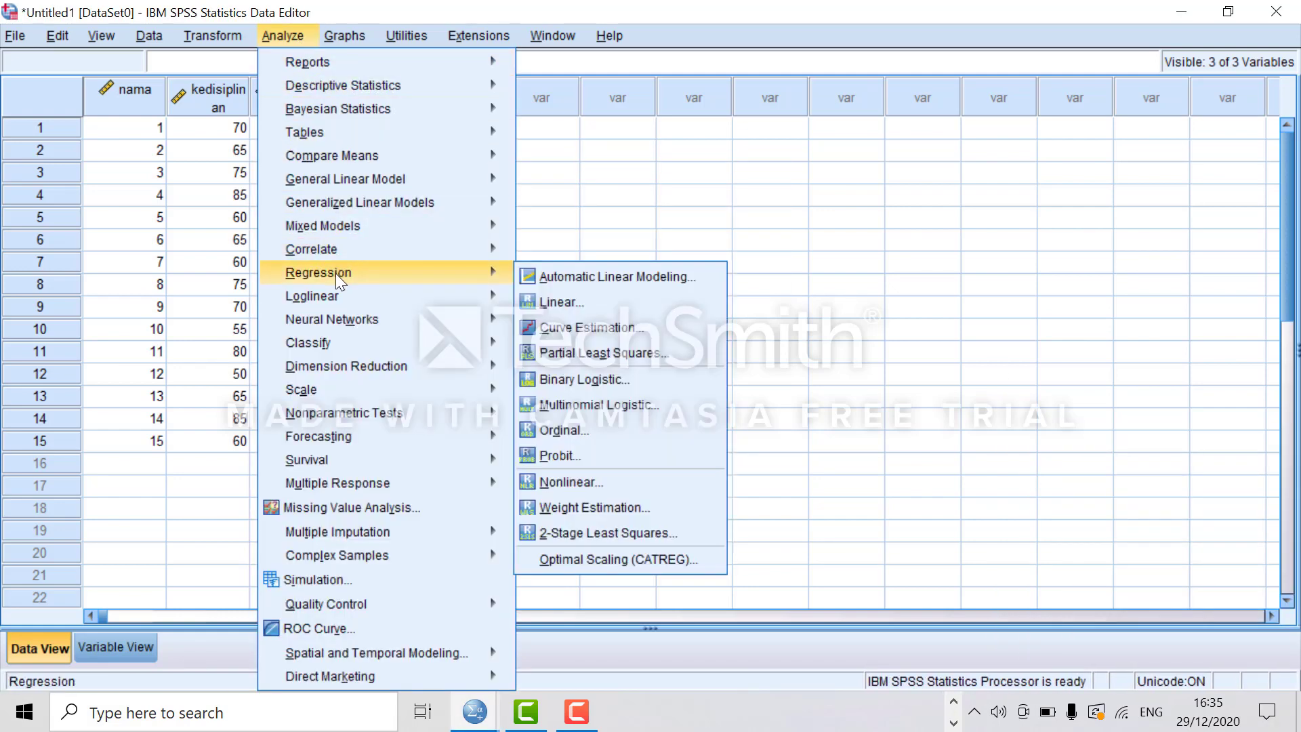
mouse_move(446, 301)
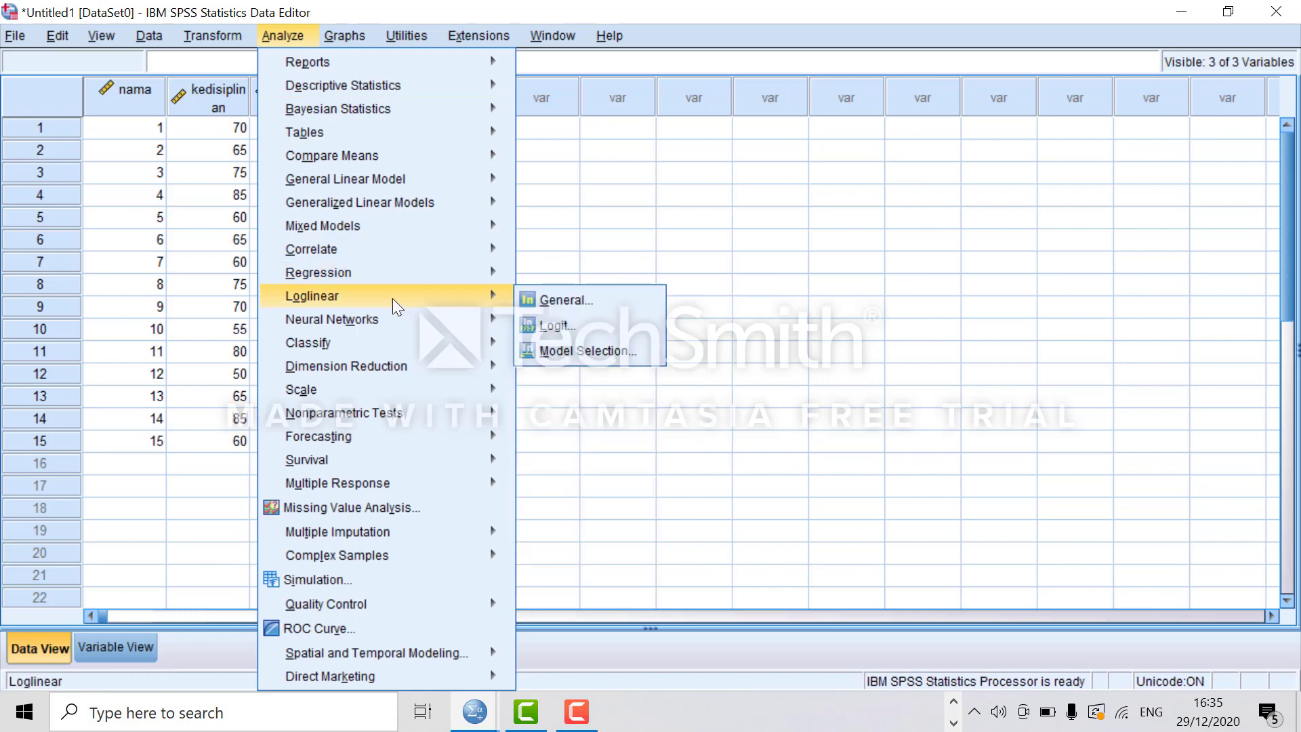
mouse_move(396, 272)
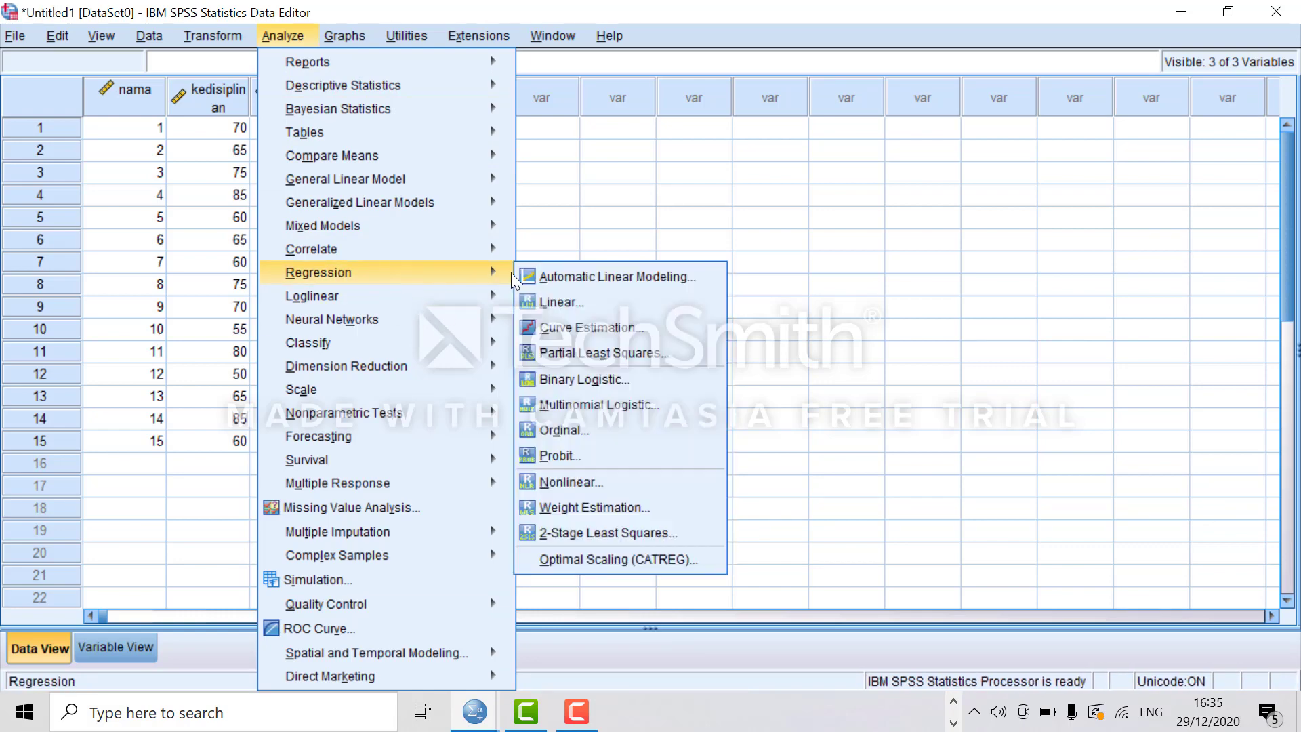
left_click(561, 302)
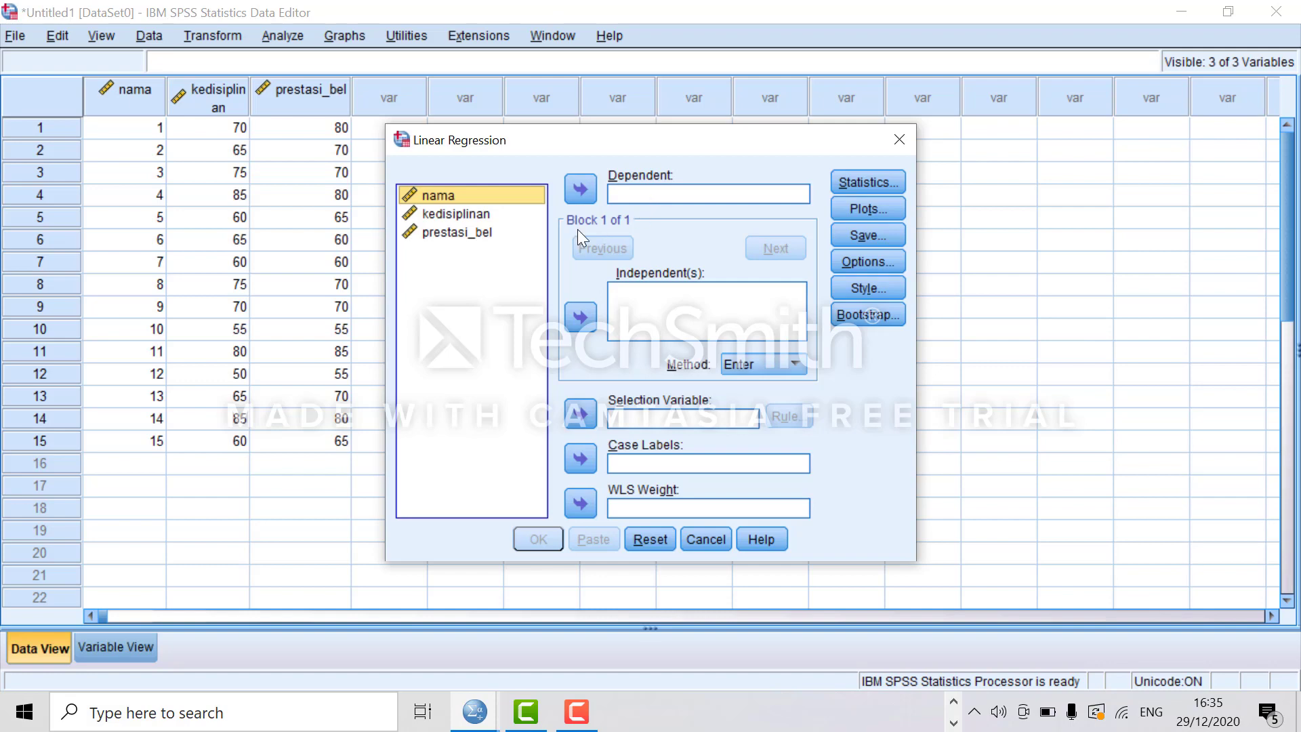
left_click(452, 237)
left_click(581, 189)
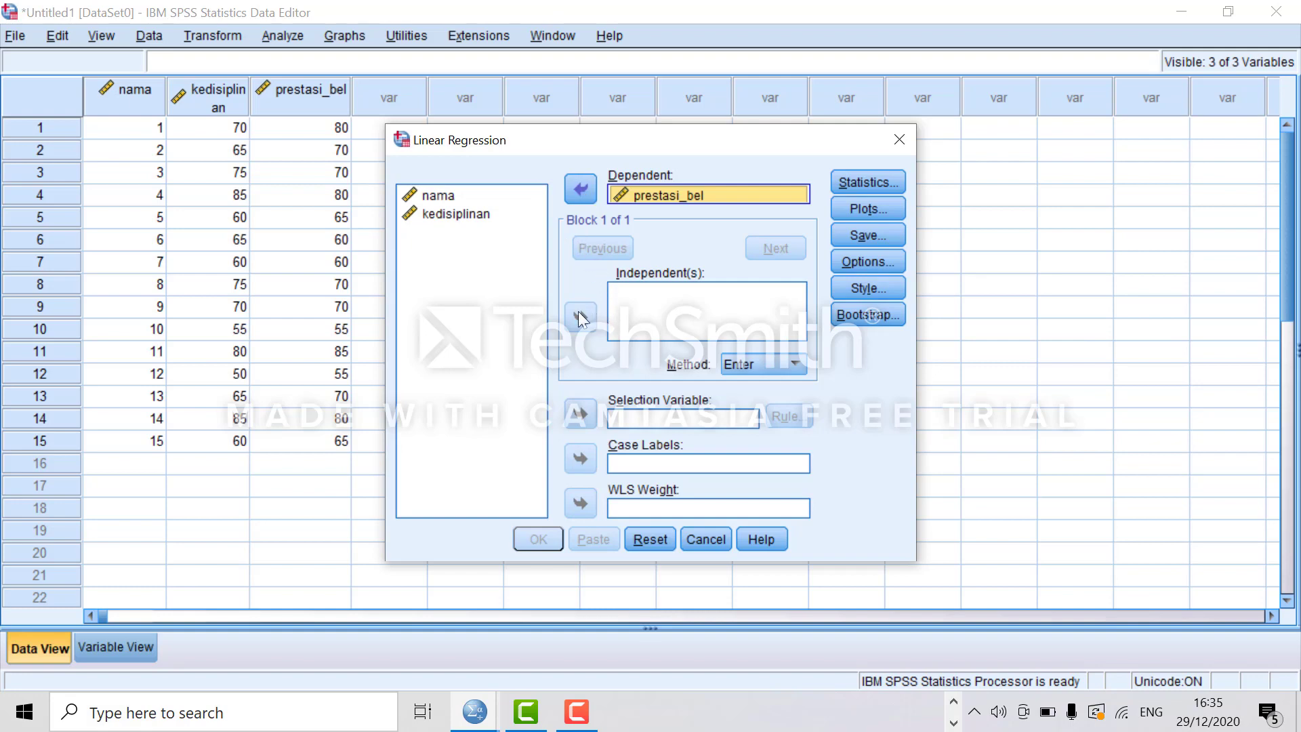
left_click(464, 214)
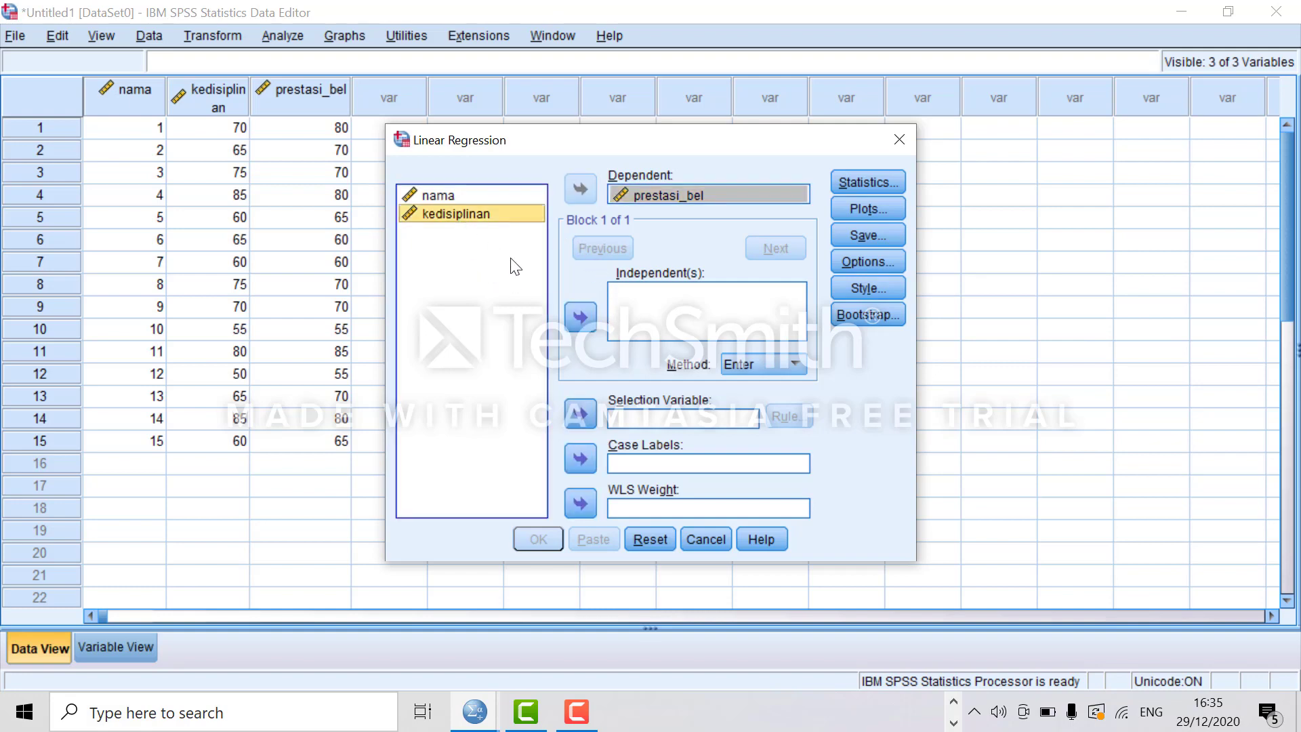
left_click(580, 316)
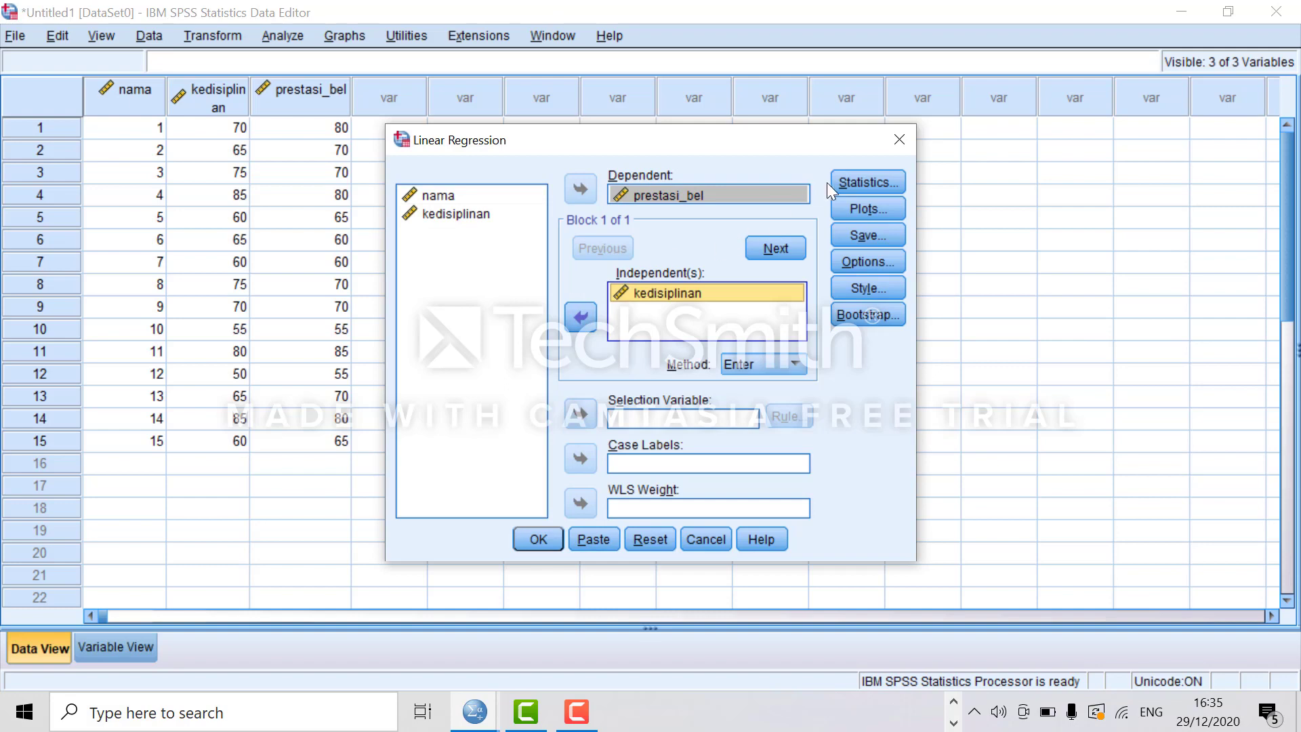
- Add confidence intervals and descriptives to the statistics of the linear regression
left_click(851, 184)
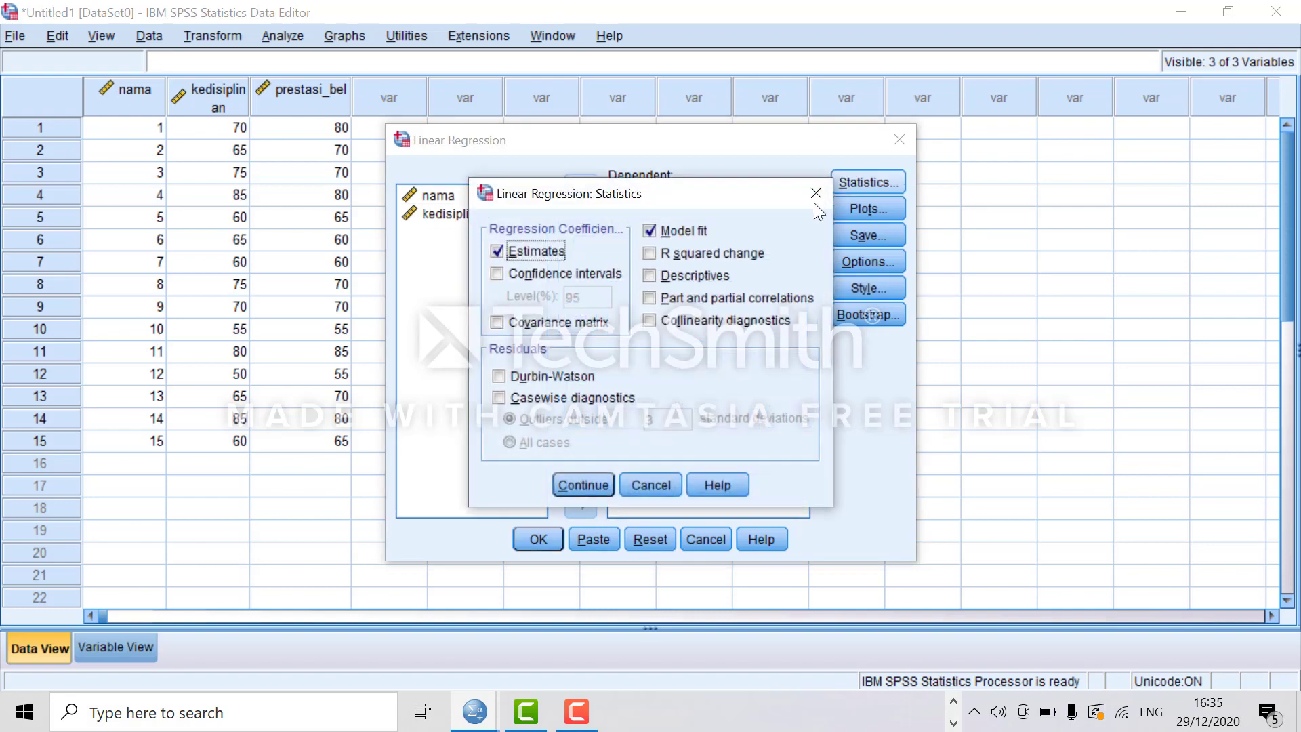
left_click(495, 273)
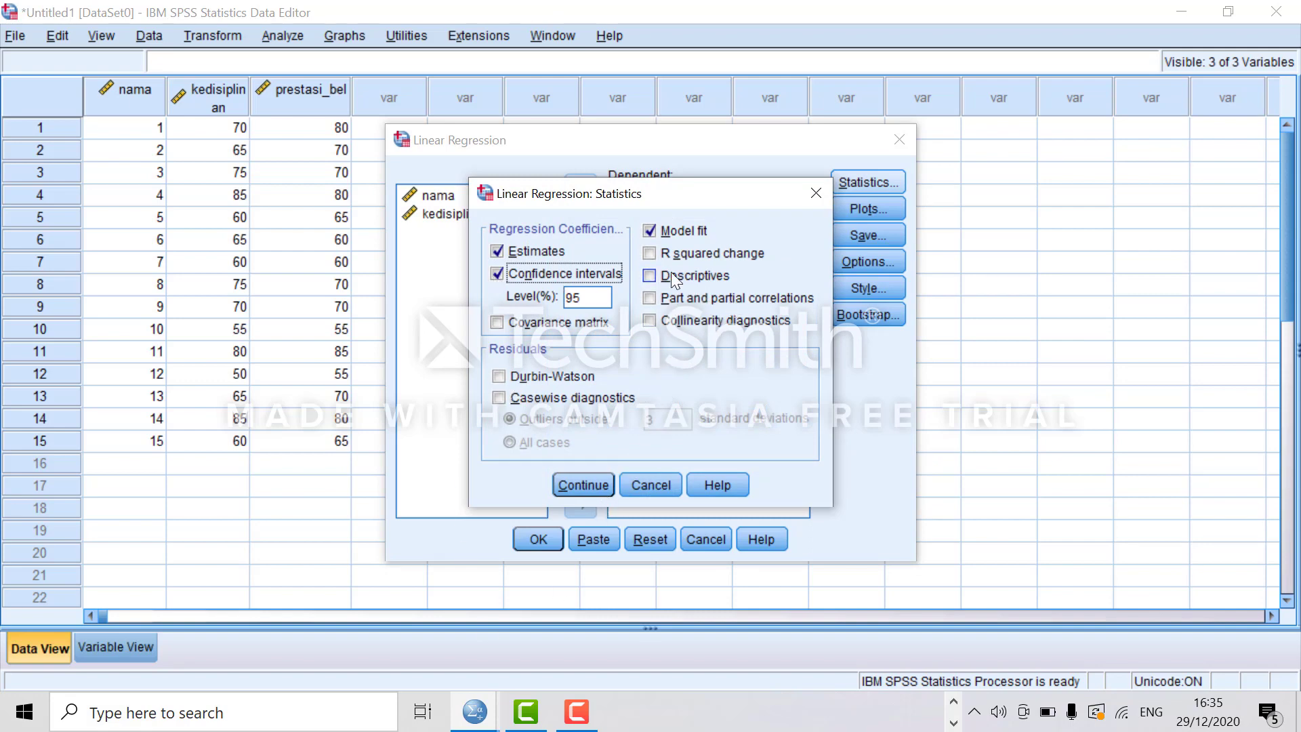
left_click(648, 276)
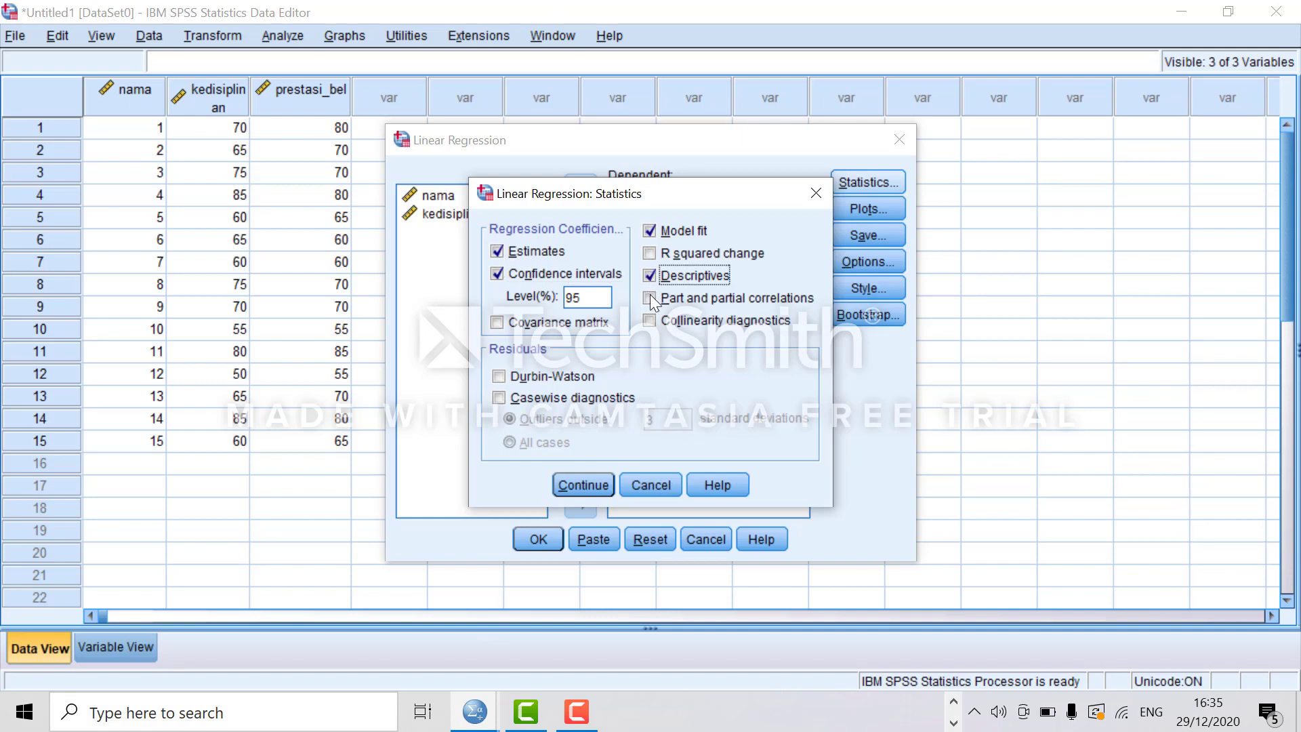
left_click(589, 485)
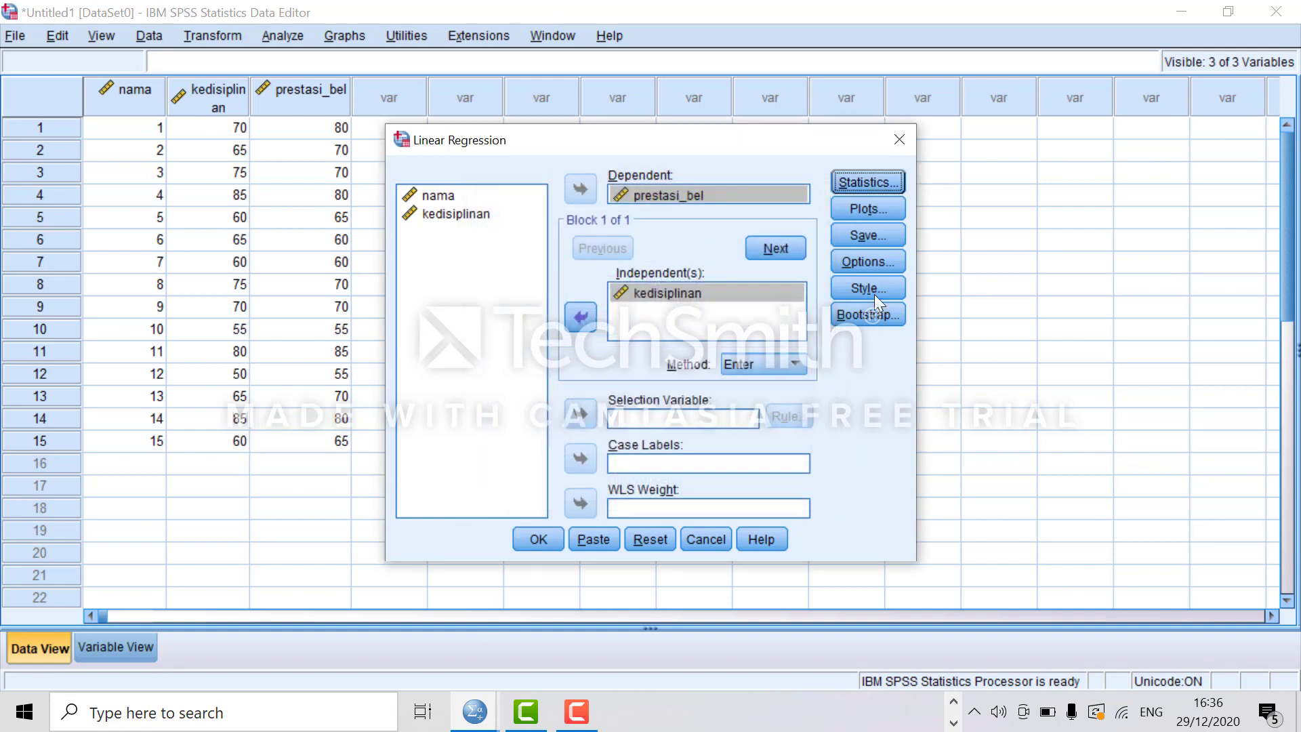
- Set up a regression scatterplot with DEPENDNT as Y and *ZRESID as X, including the histogram and normal probability plot
left_click(872, 209)
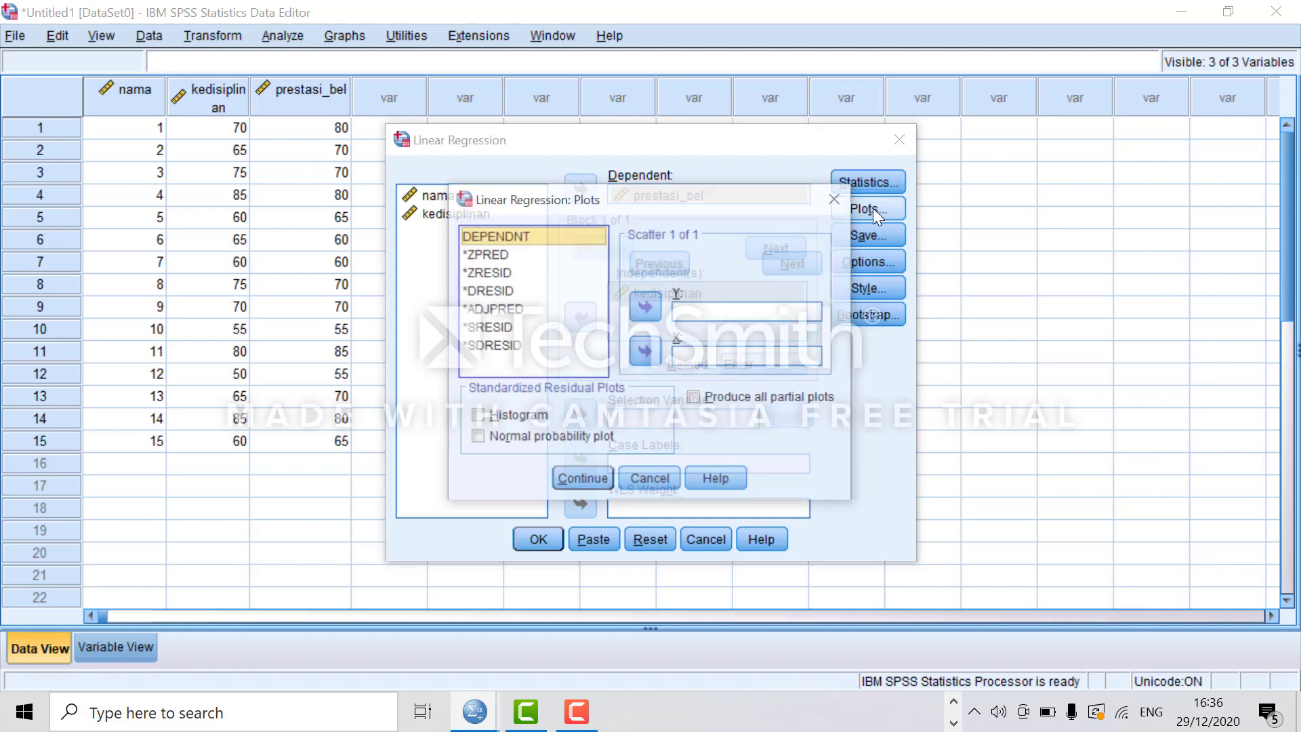
left_click(483, 237)
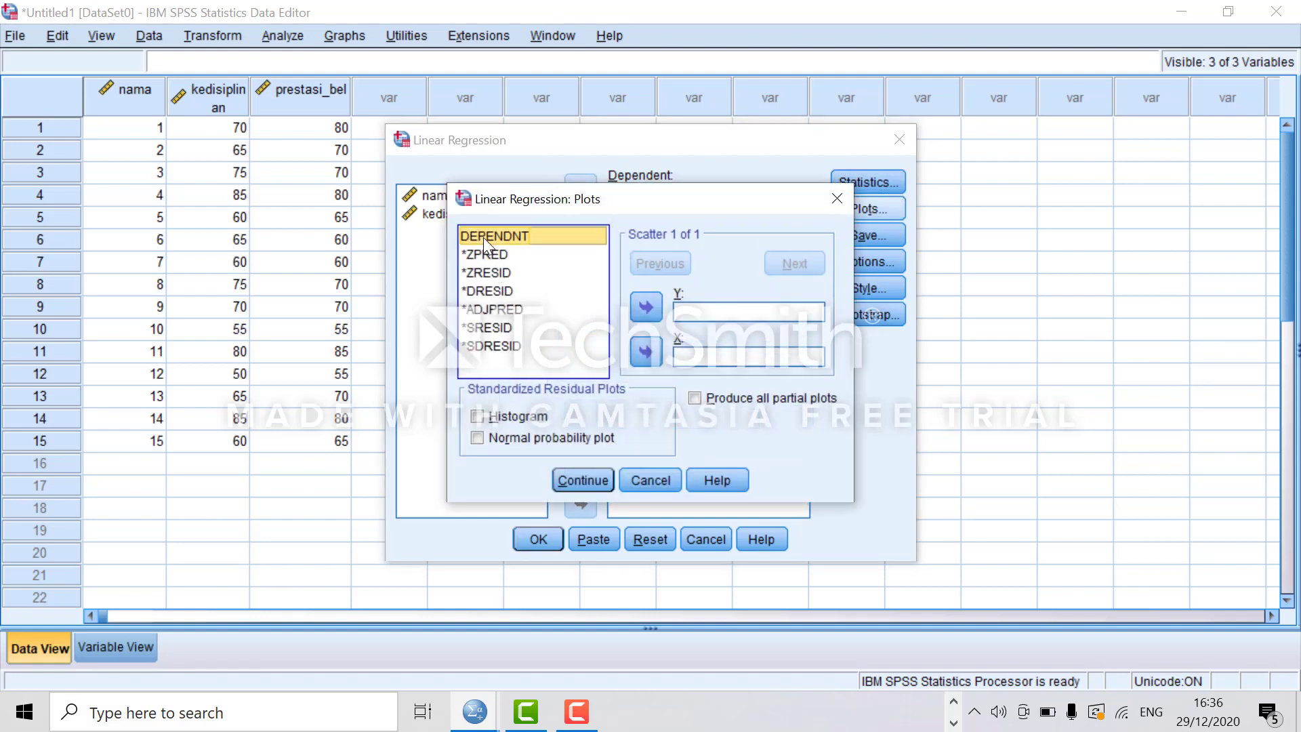
left_click(651, 309)
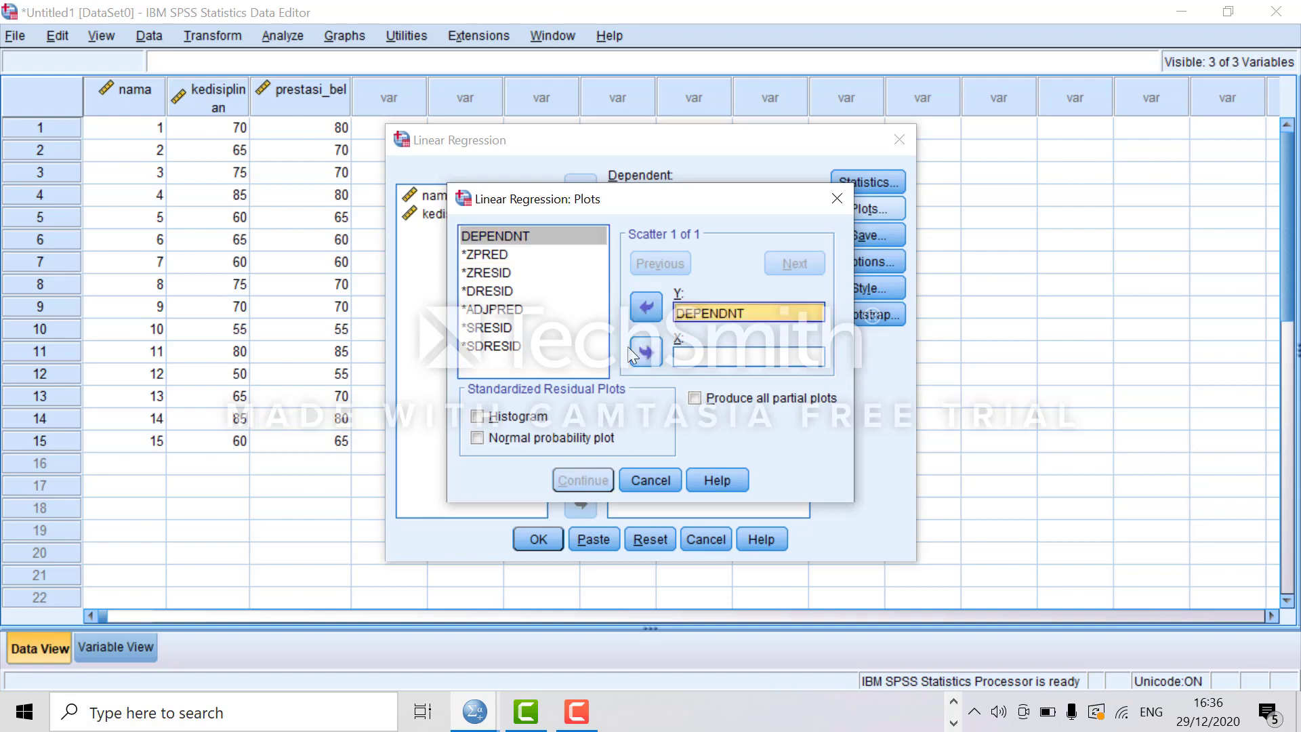
left_click(485, 272)
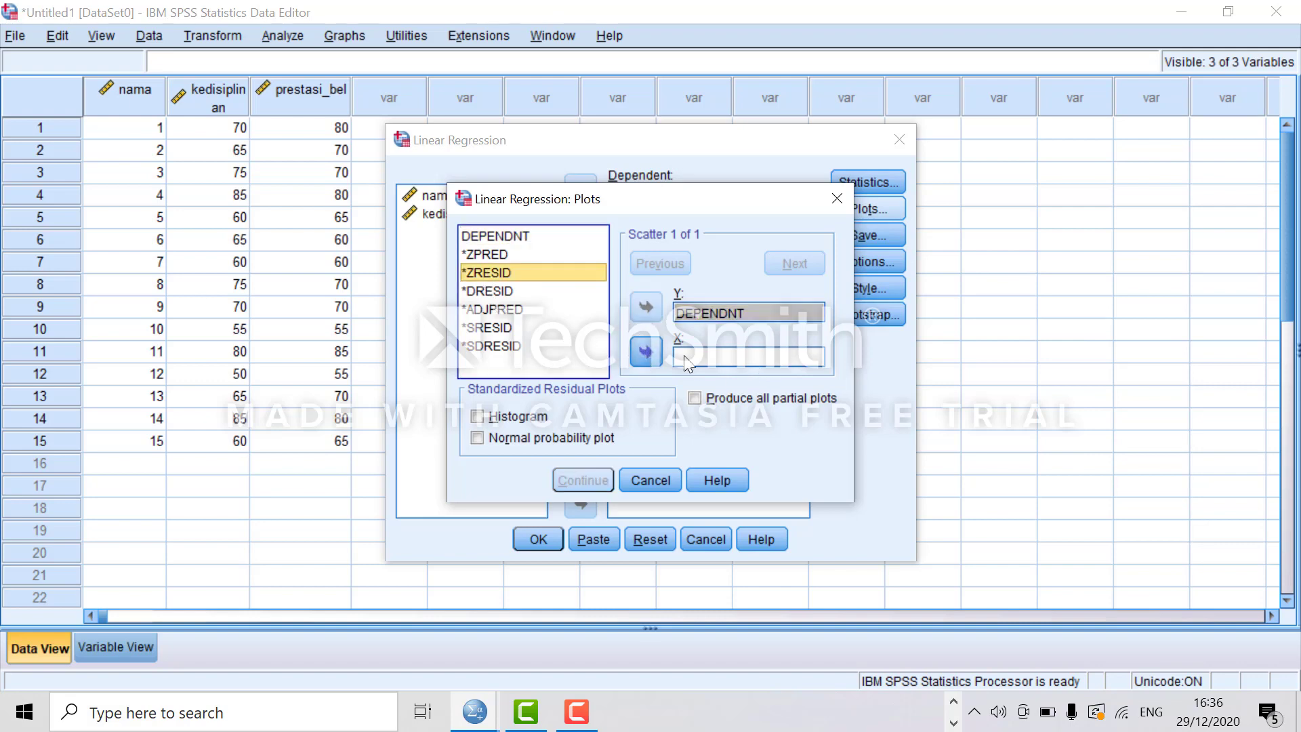
left_click(645, 352)
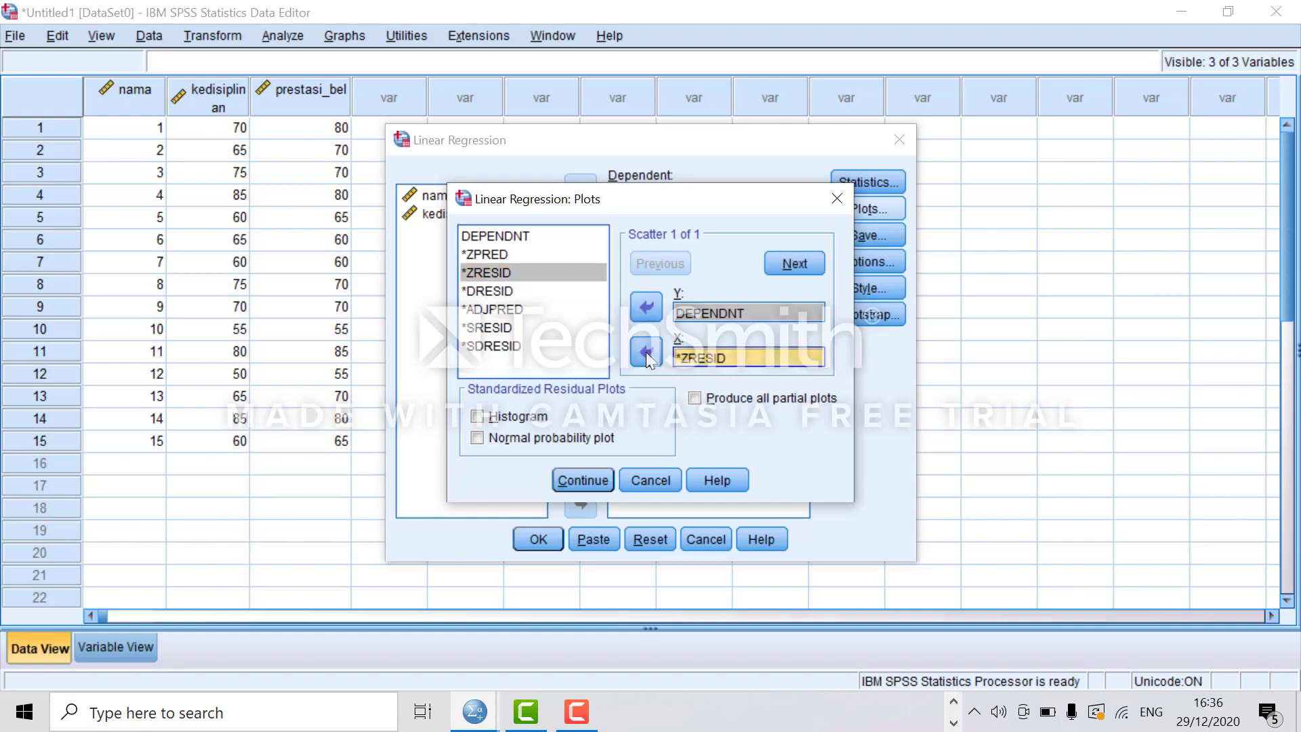
left_click(473, 421)
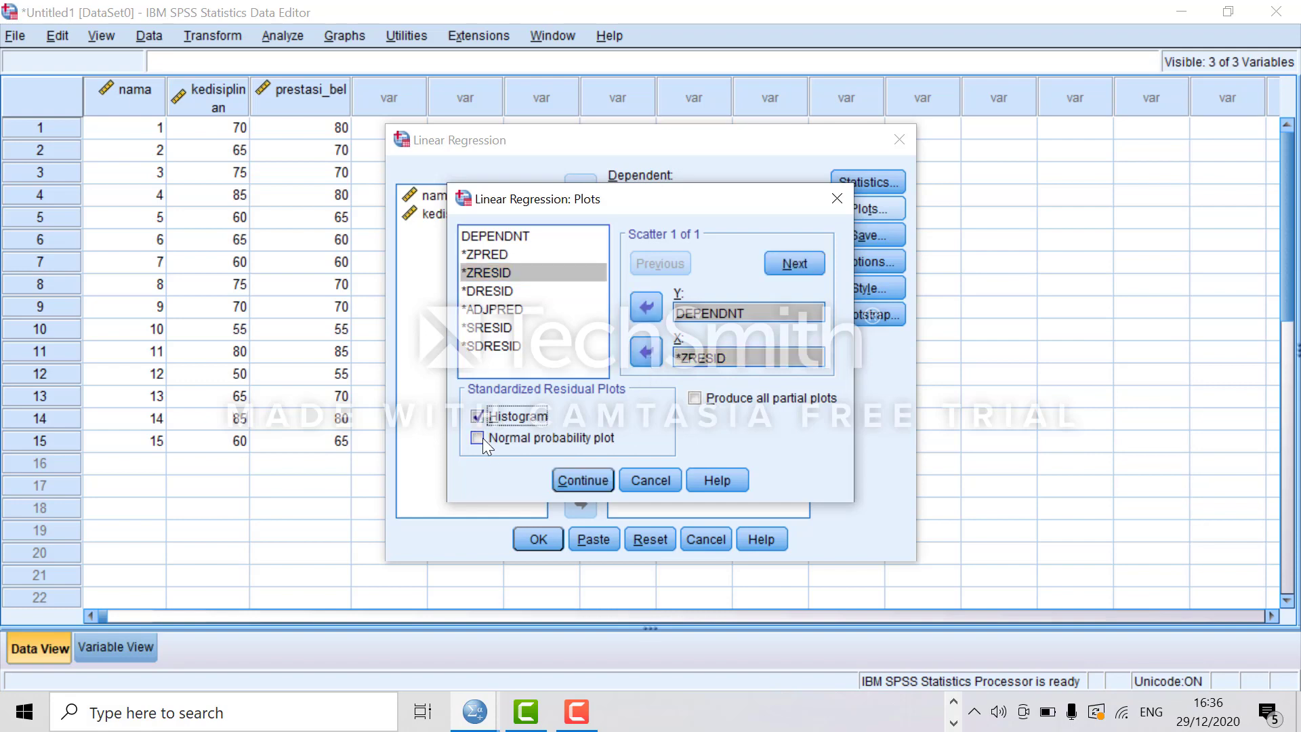
left_click(481, 437)
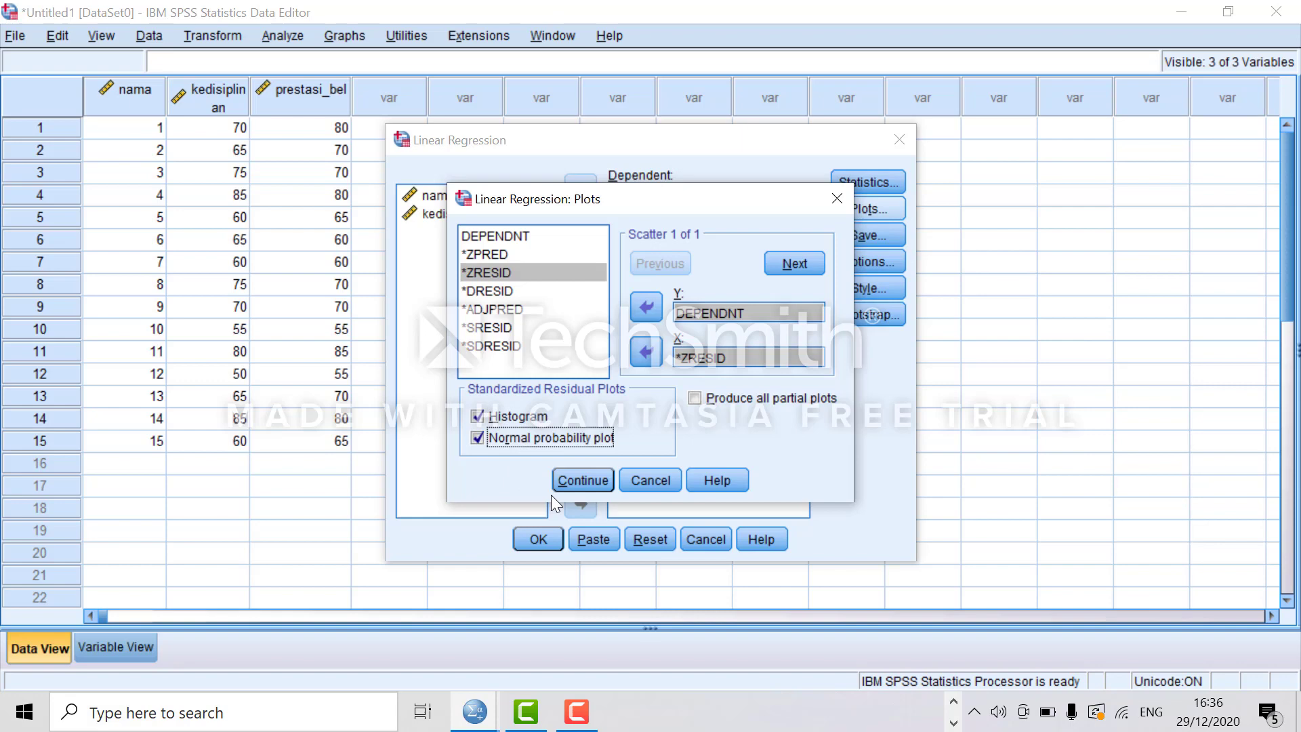
left_click(584, 481)
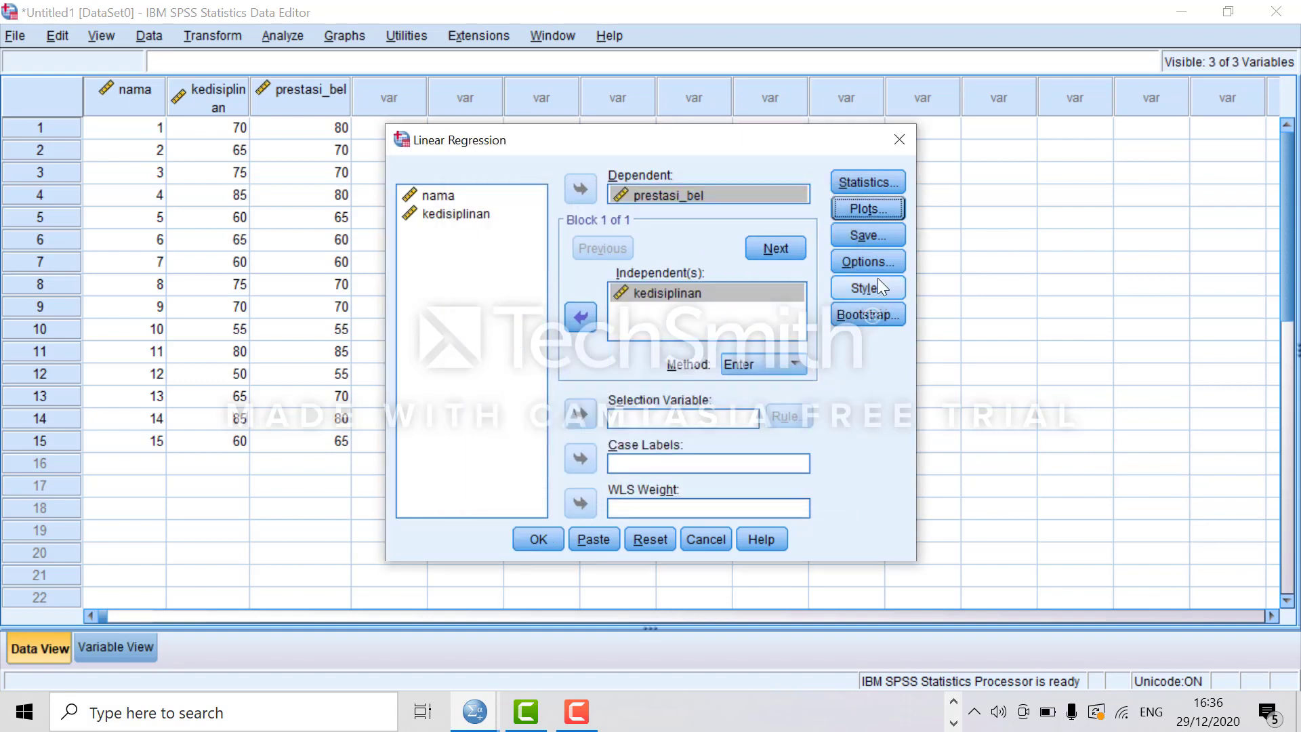
- Accept the default regression options with probability of F entry .05 and removal .10, and run the linear regression
left_click(871, 233)
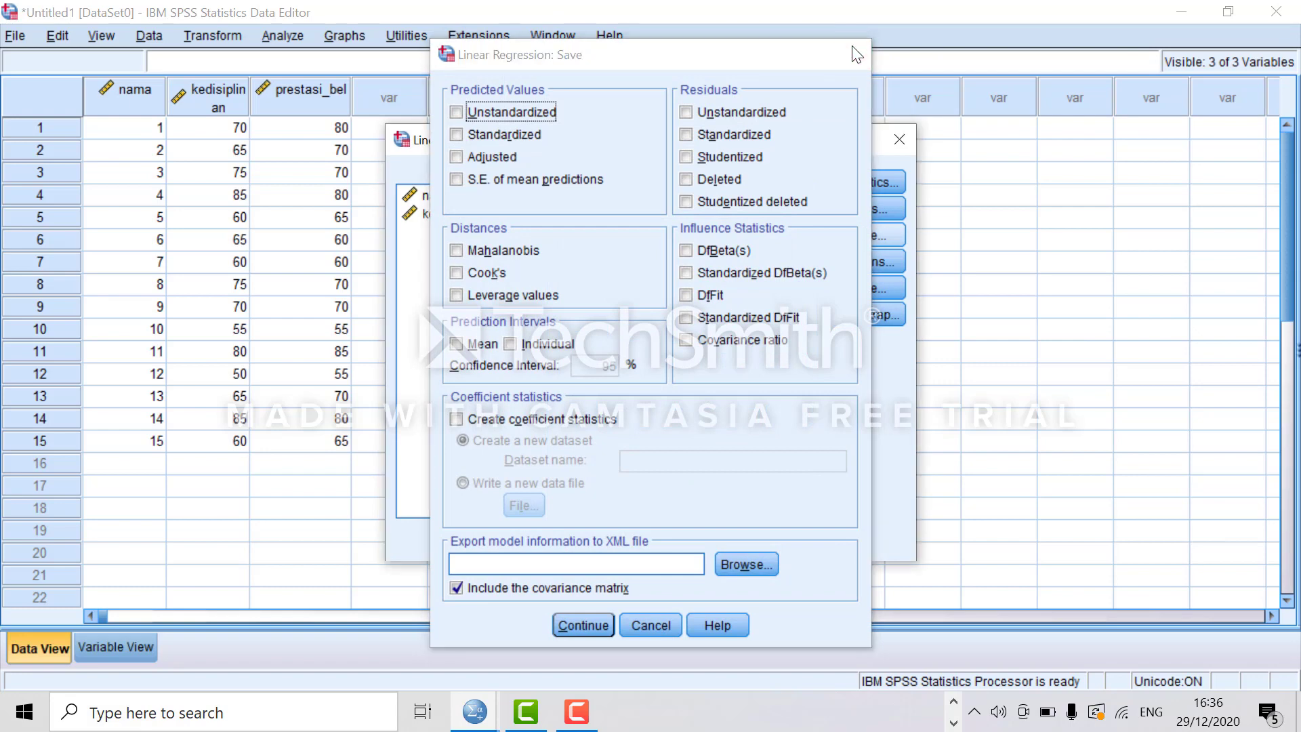
left_click(854, 52)
left_click(870, 262)
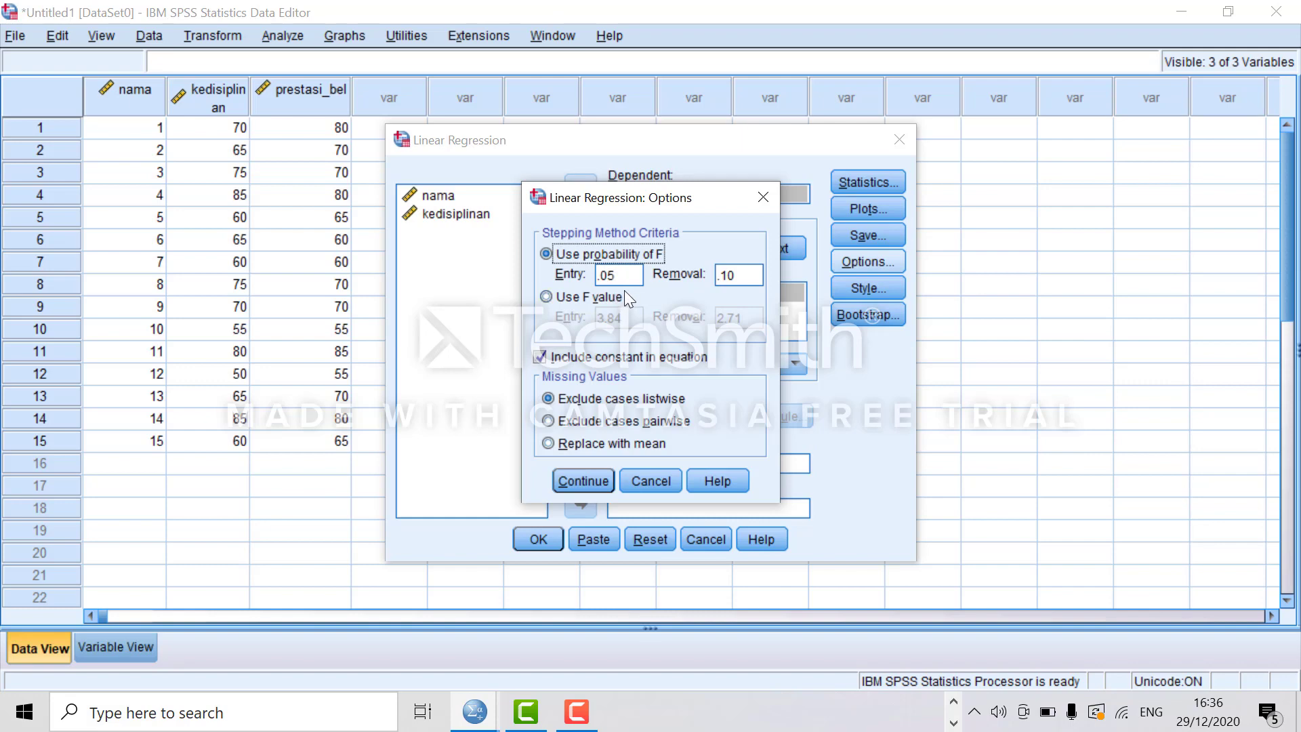
left_click(585, 481)
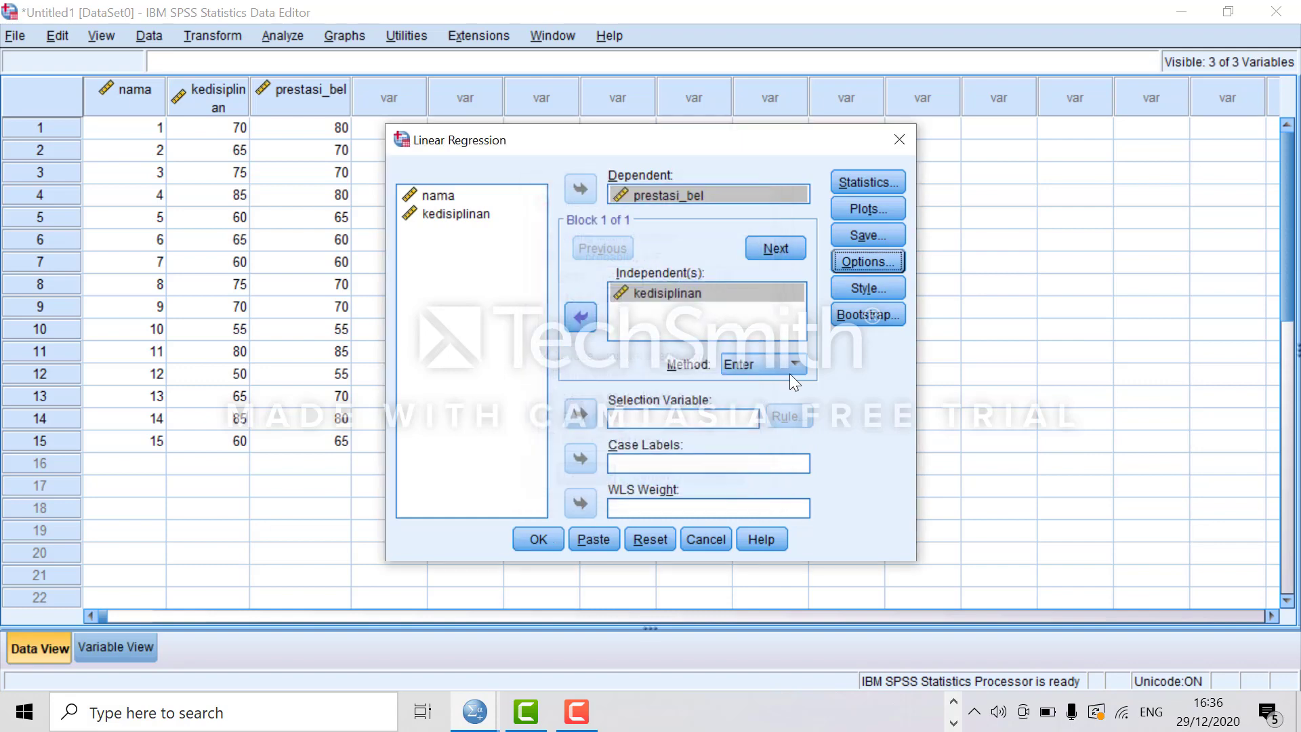
left_click(537, 540)
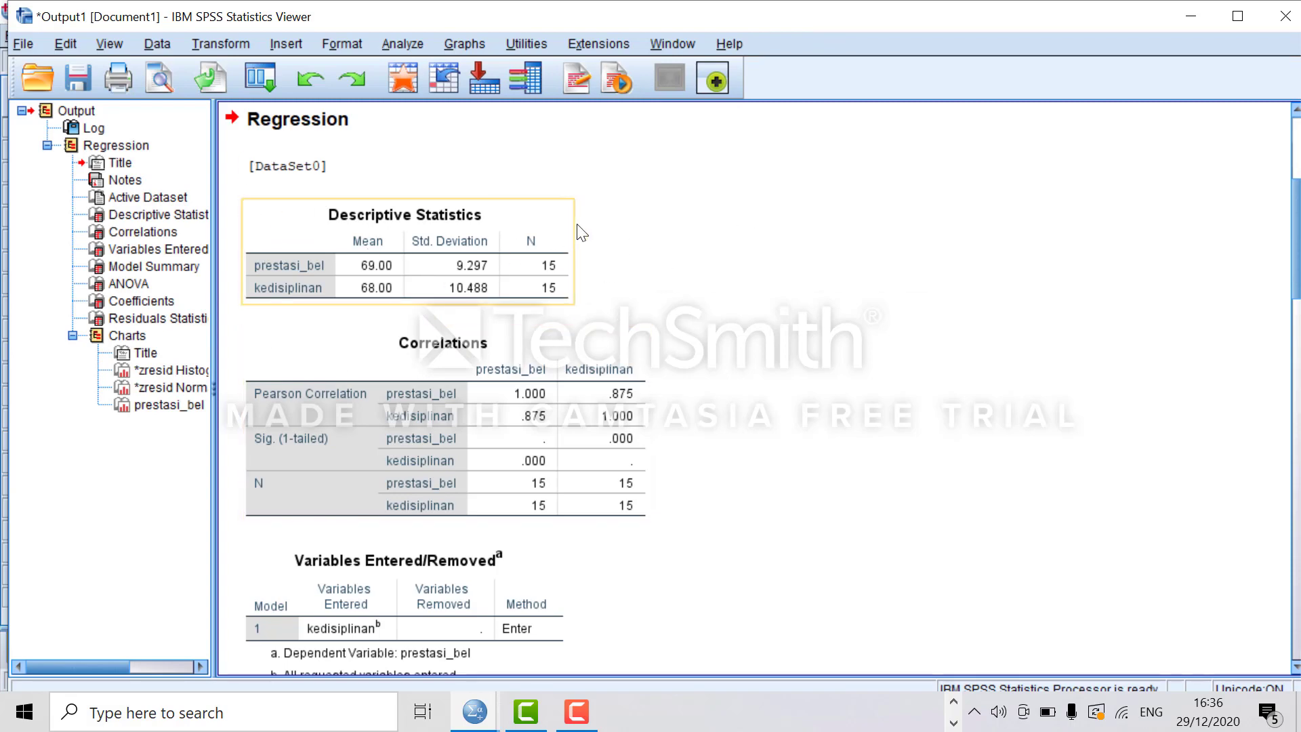
- Examine the regression output from the descriptive statistics and correlations through the model summary, ANOVA and coefficients to the residual charts
scroll(587, 231, "down", 3)
scroll(587, 231, "down", 5)
scroll(540, 257, "up", 10)
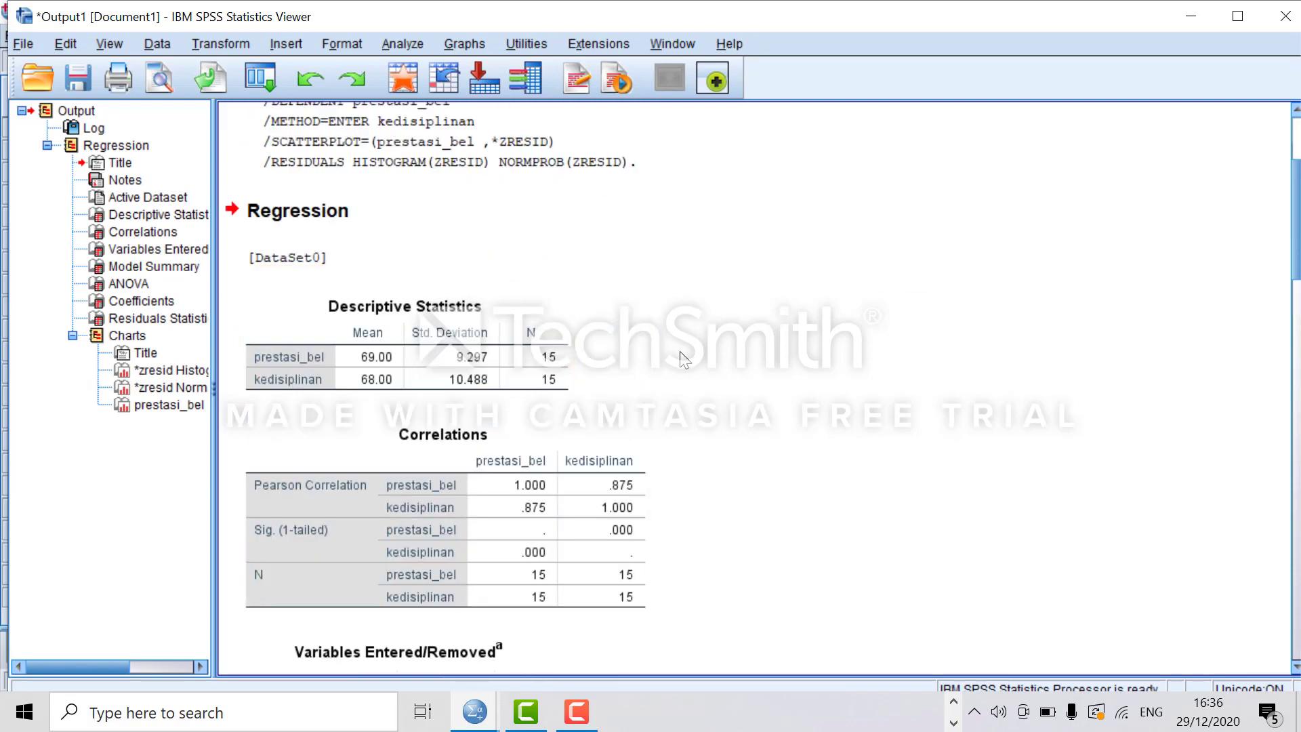
scroll(691, 378, "down", 3)
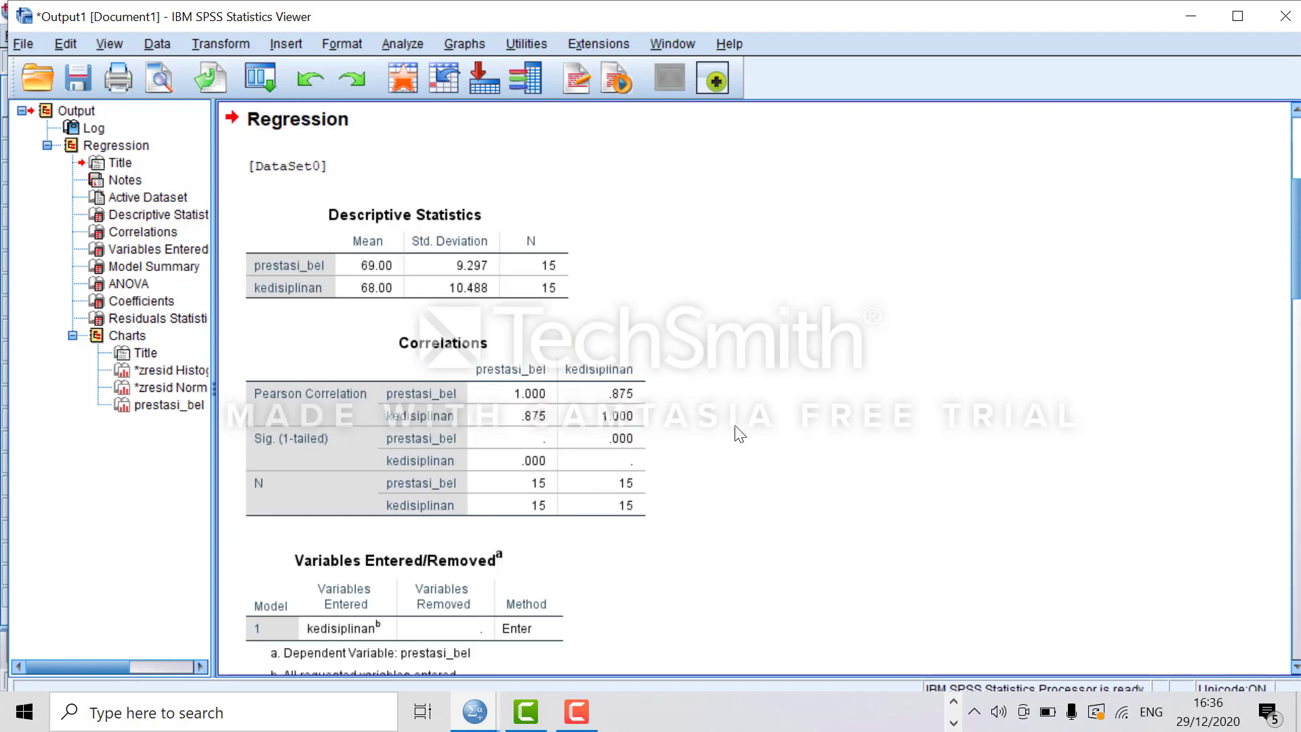
scroll(738, 434, "down", 9)
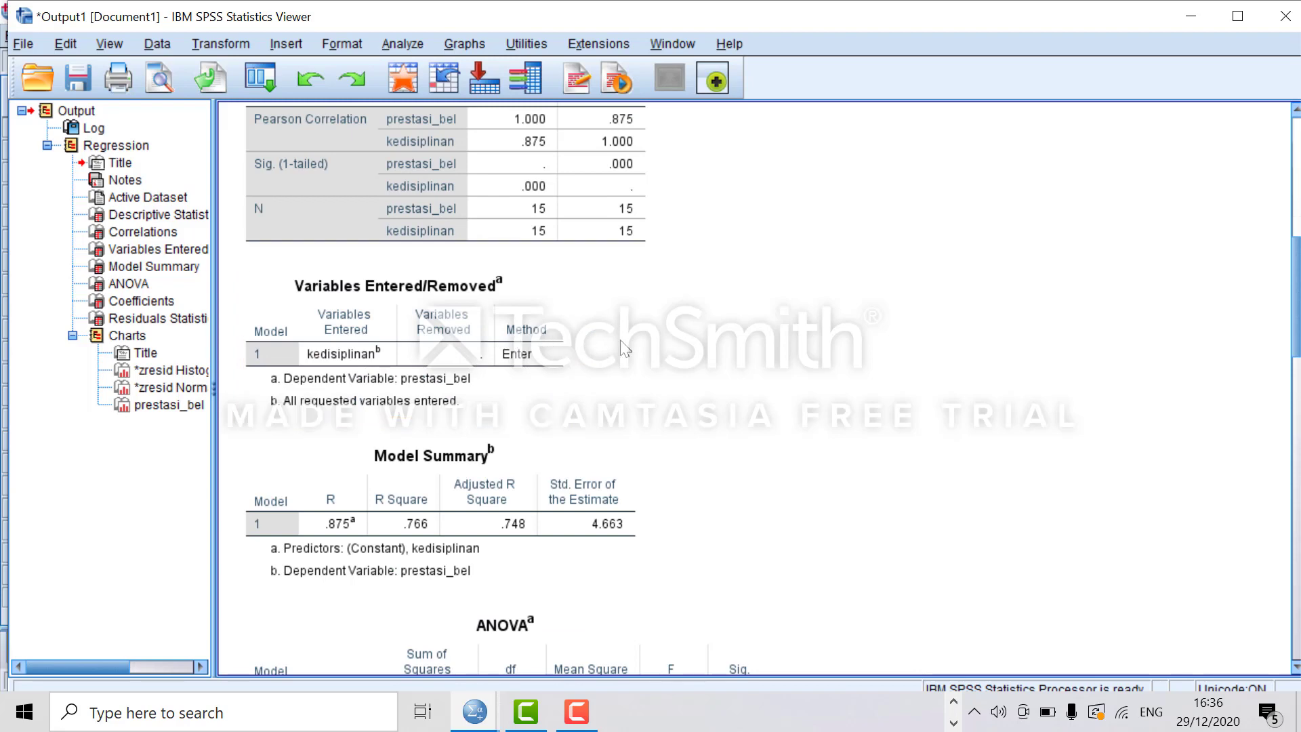
scroll(688, 406, "down", 6)
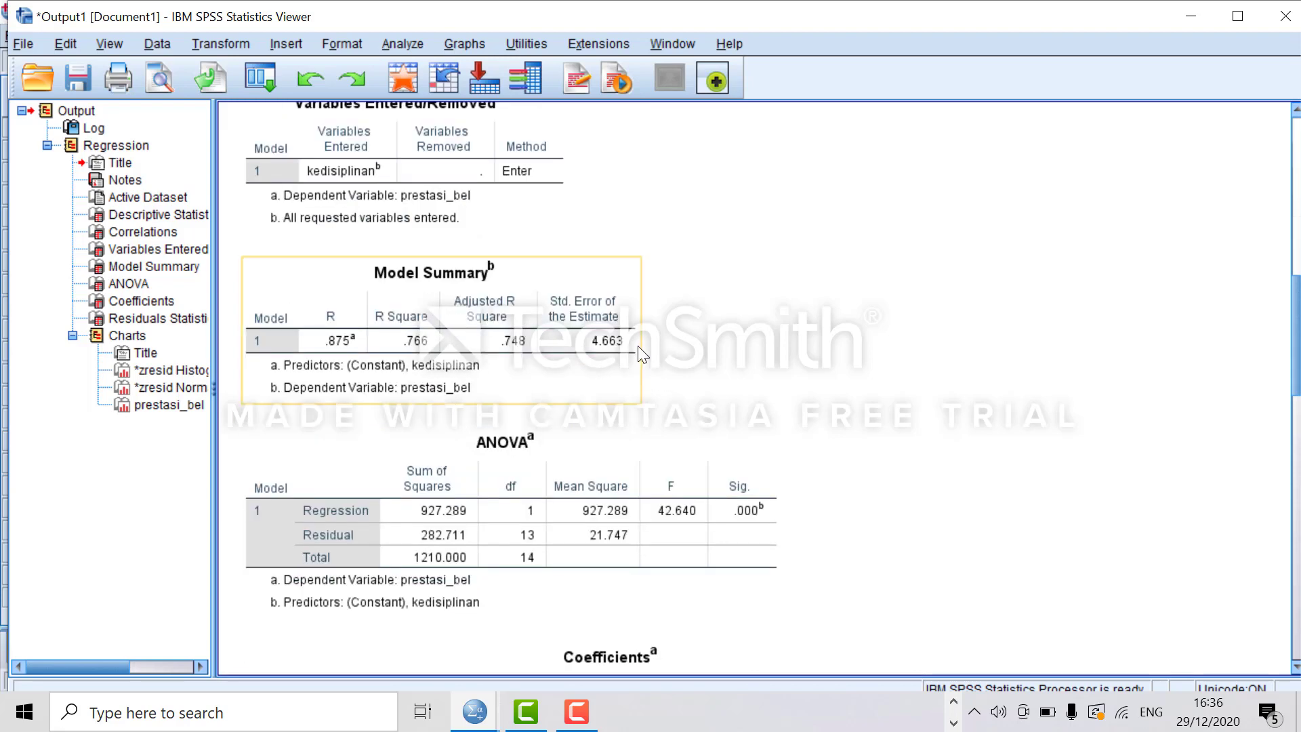
scroll(842, 366, "down", 9)
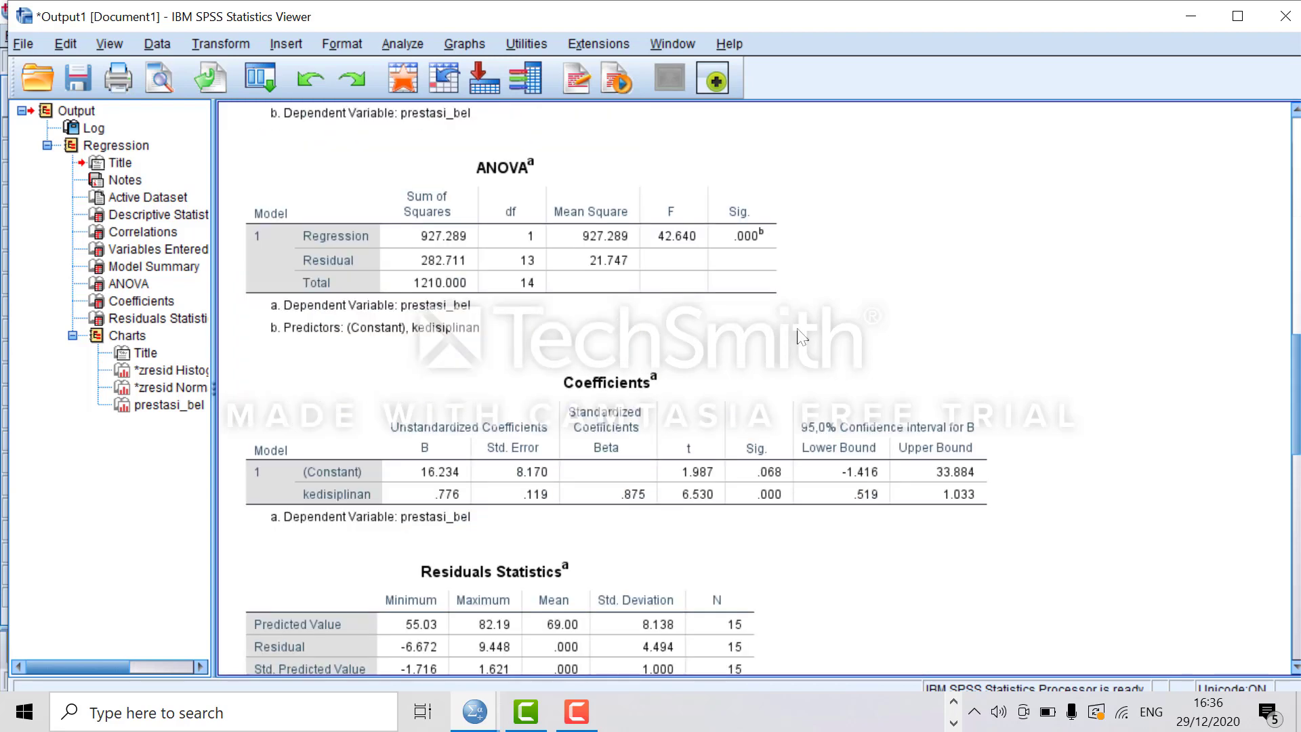
left_click(771, 266)
left_click(844, 425)
scroll(843, 425, "down", 9)
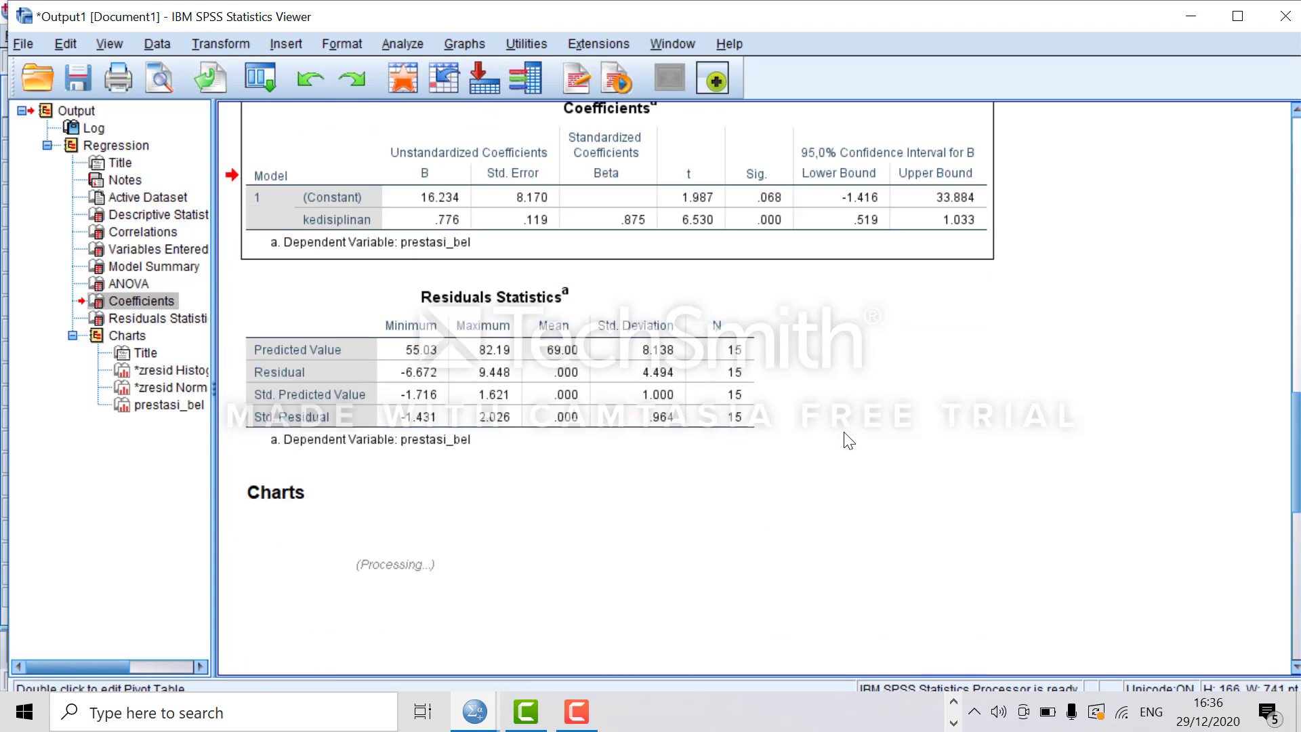
left_click(843, 432)
scroll(697, 406, "down", 20)
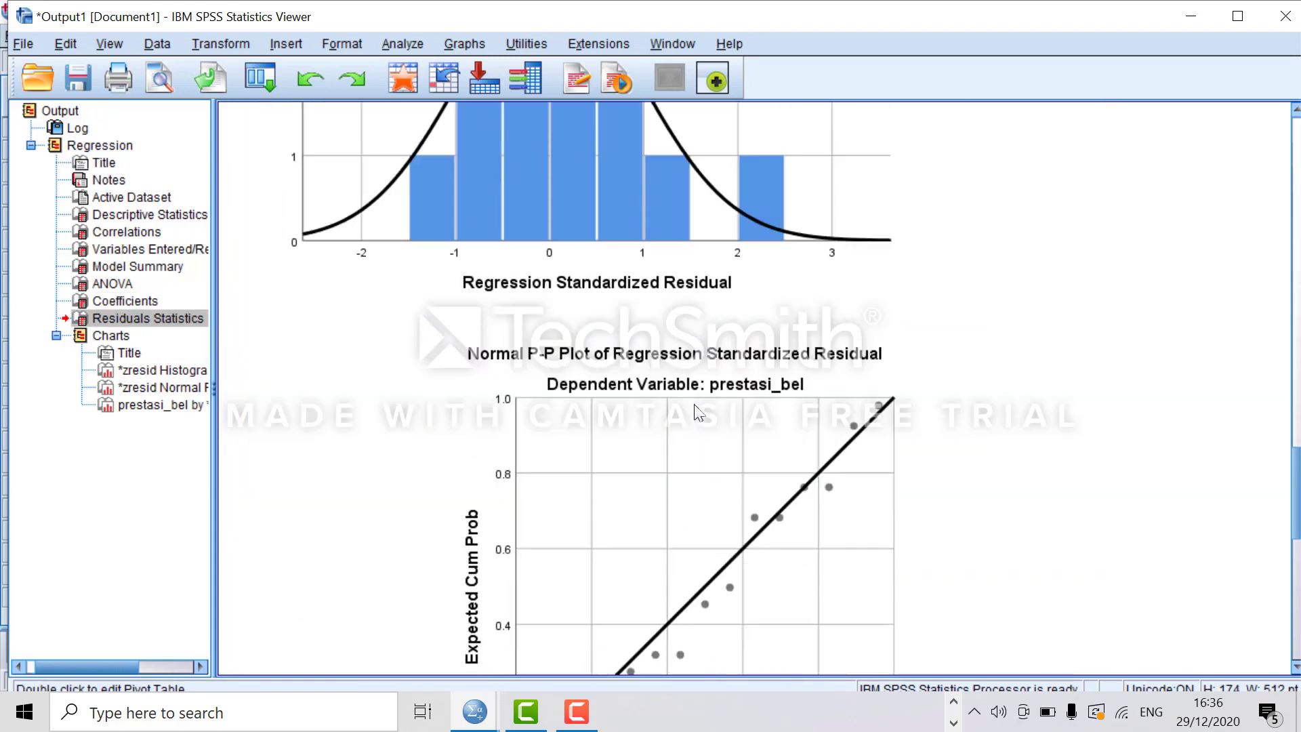